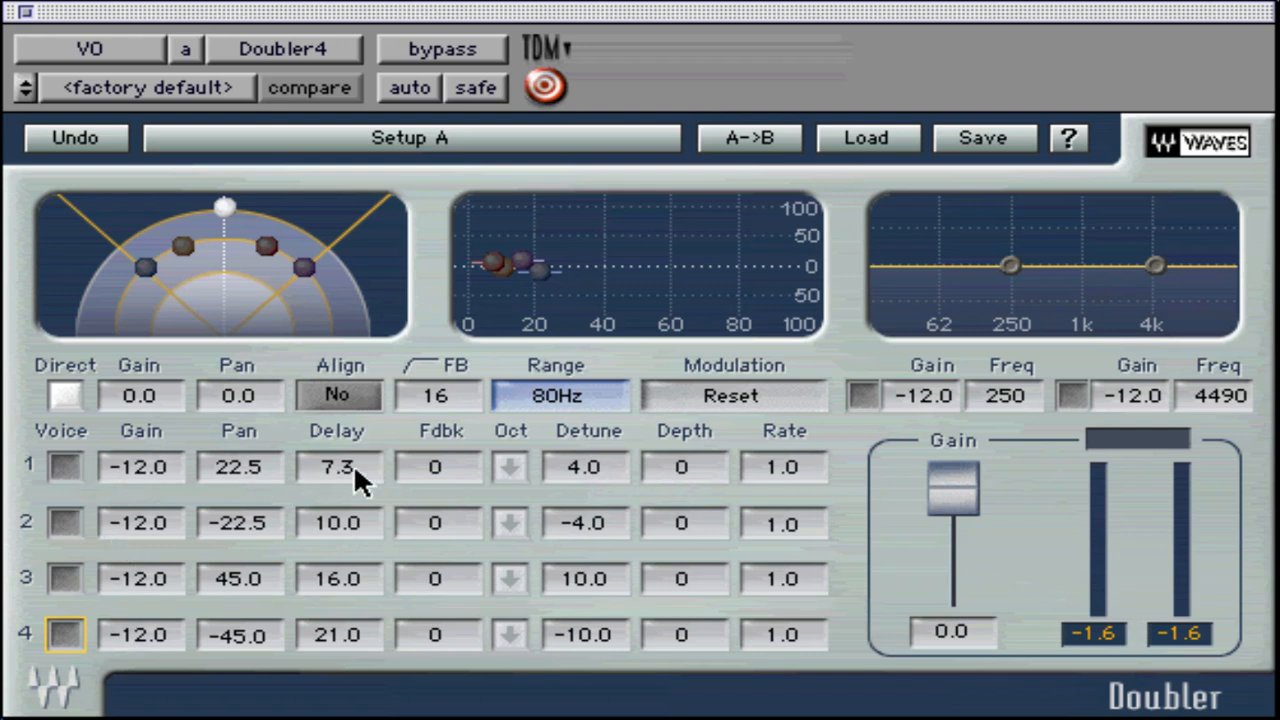
- Enable all four doubling voices, 1 to 4
{"action": "left_click", "coordinate": [66, 467]}
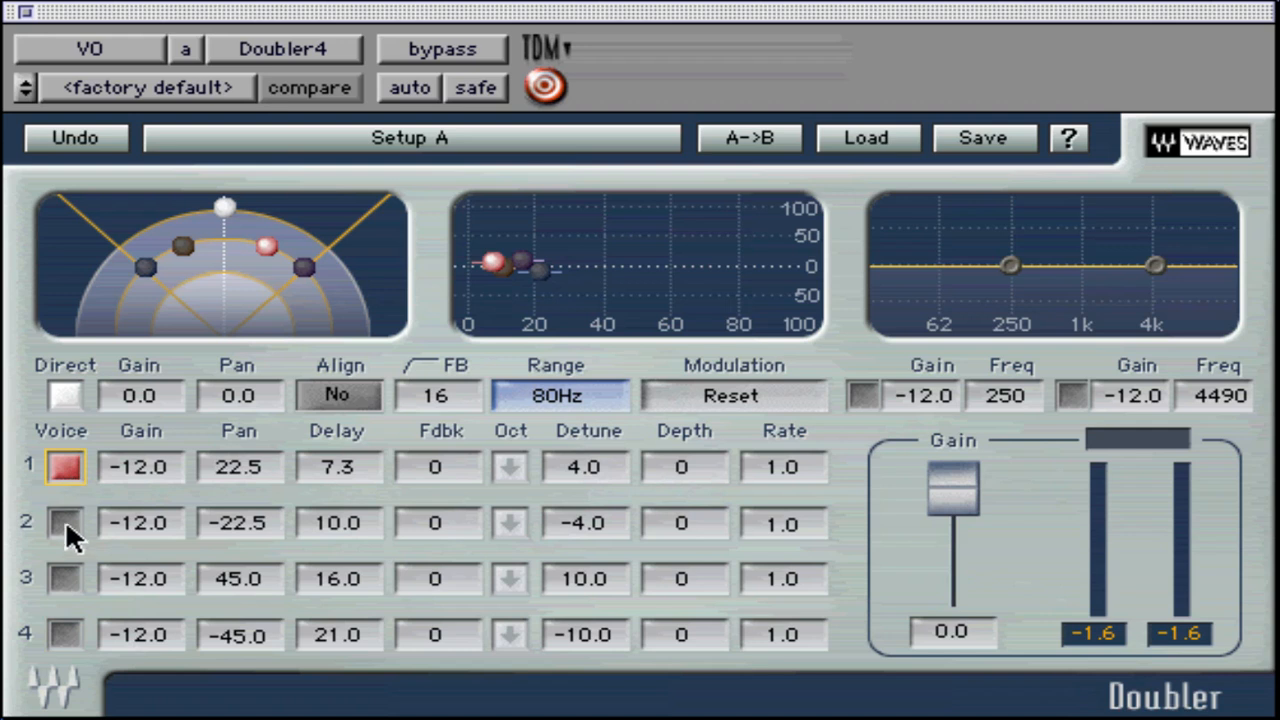
{"action": "left_click", "coordinate": [66, 523]}
{"action": "left_click", "coordinate": [66, 579]}
{"action": "left_click", "coordinate": [66, 634]}
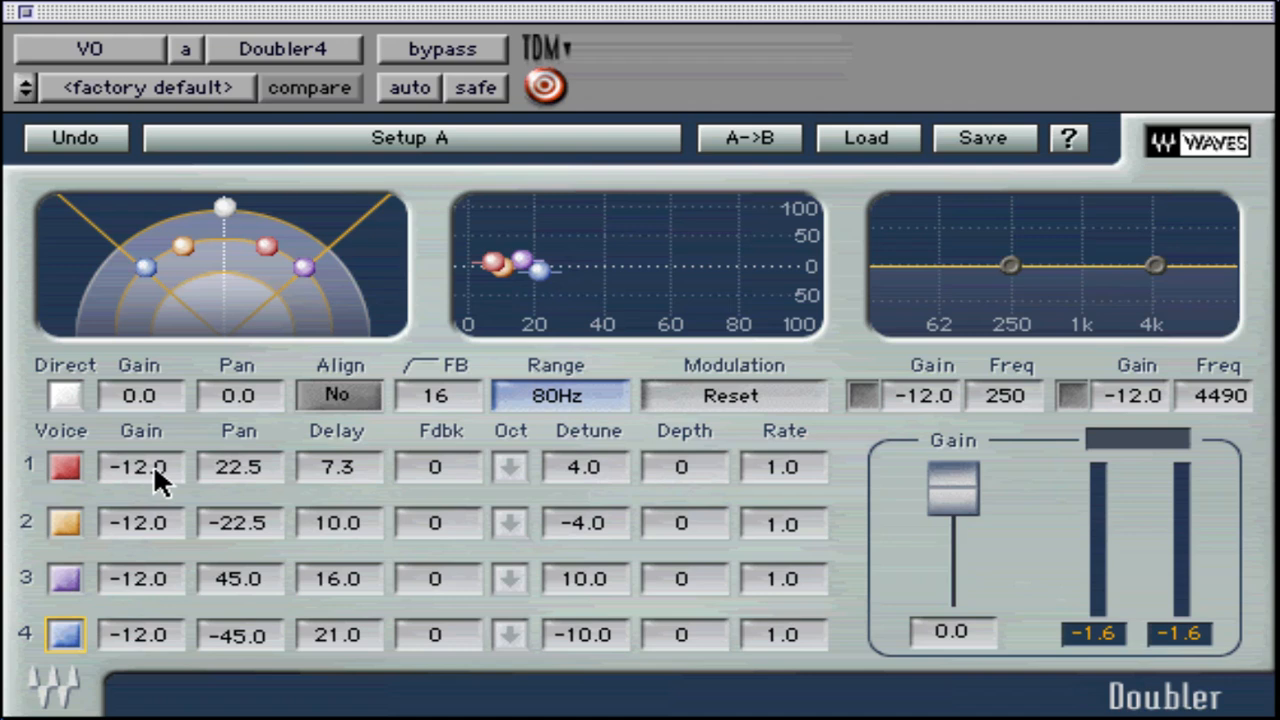
{"action": "mouse_move", "coordinate": [966, 491]}
{"action": "left_mouse_down"}
{"action": "mouse_move", "coordinate": [966, 543]}
{"action": "mouse_move", "coordinate": [966, 488]}
{"action": "left_mouse_up"}
- Sweep voice 1's pan to both extremes and centre, and place it in the stereo graph at pan 19.8 with gain -16.0
{"action": "left_click_drag", "start_coordinate": [252, 462], "coordinate": [252, 525]}
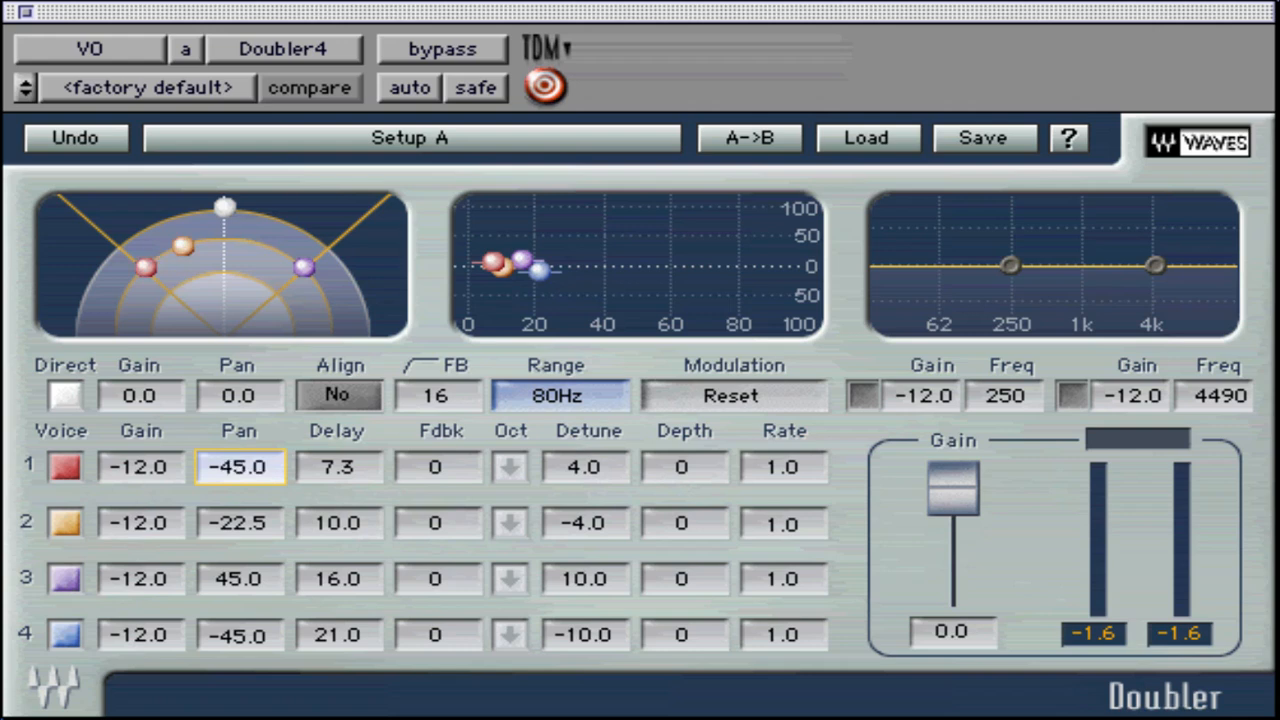
{"action": "left_click", "coordinate": [265, 464], "text": "alt"}
{"action": "left_click_drag", "start_coordinate": [246, 474], "coordinate": [246, 429]}
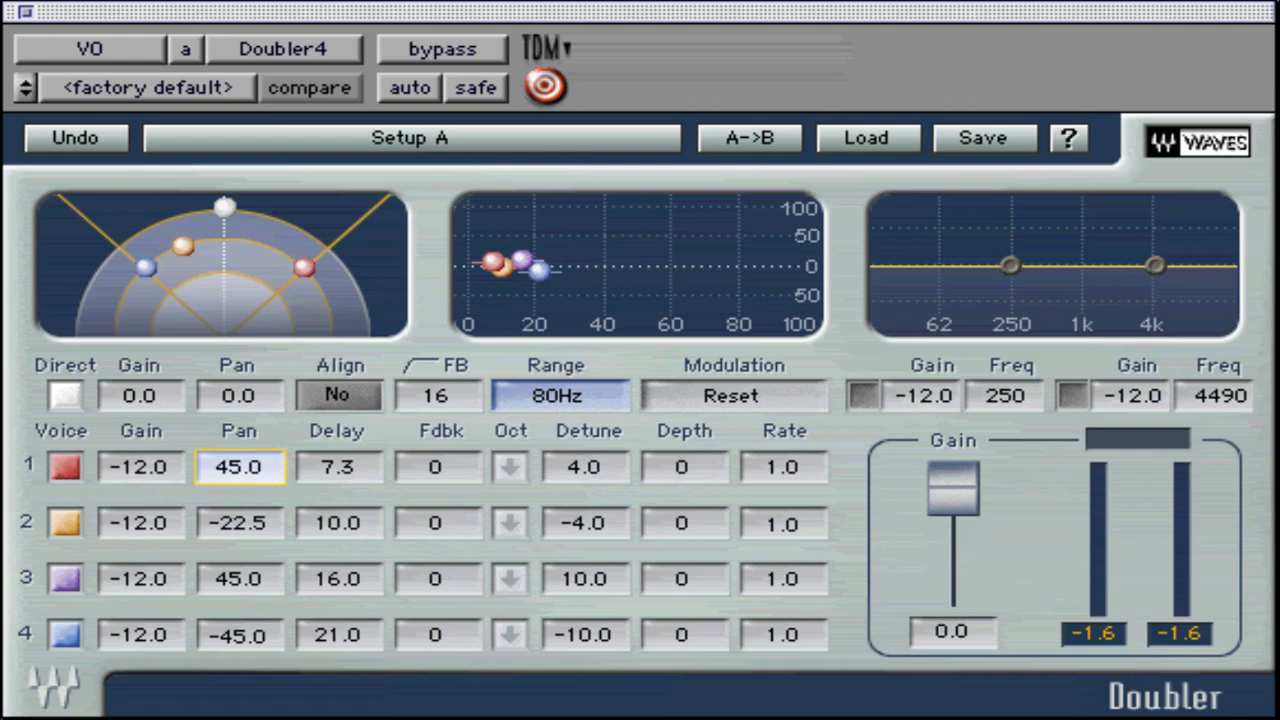
{"action": "left_click", "coordinate": [243, 456], "text": "alt"}
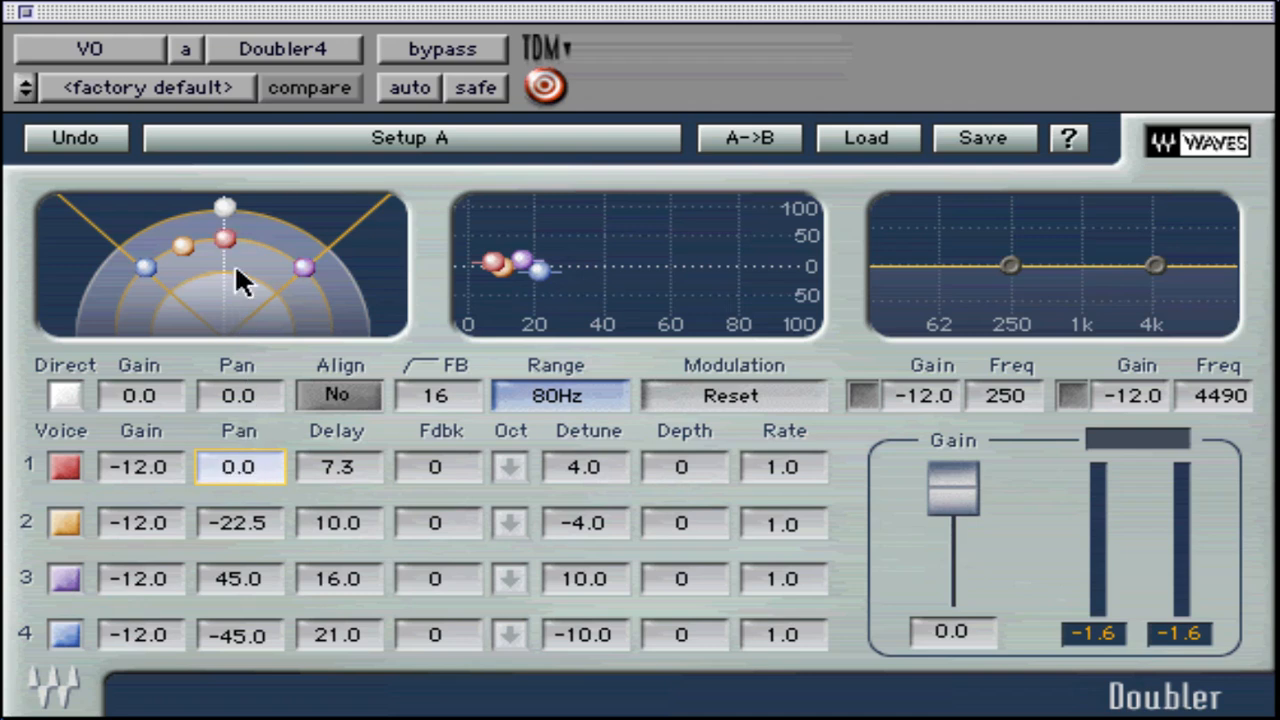
{"action": "left_click_drag", "start_coordinate": [228, 240], "coordinate": [258, 253]}
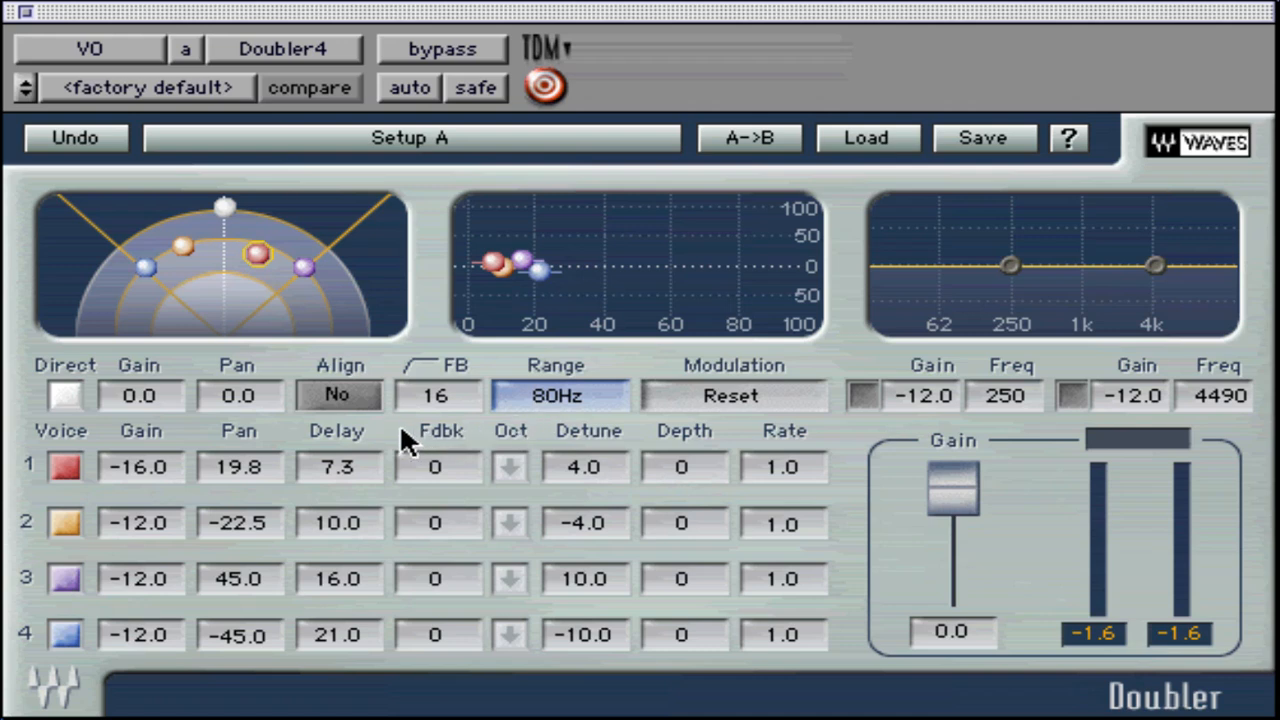
- Switch the frequency range to 20Hz
{"action": "left_click", "coordinate": [513, 395]}
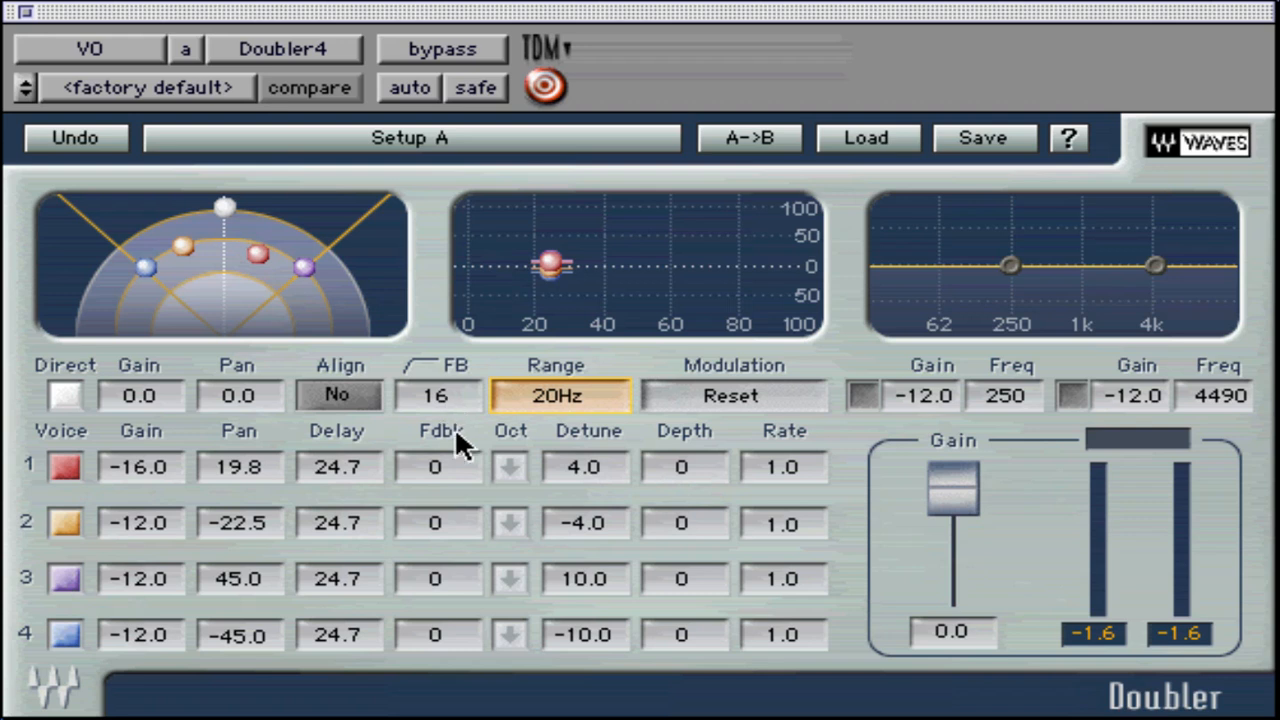
{"action": "mouse_move", "coordinate": [449, 465]}
{"action": "left_mouse_down"}
{"action": "mouse_move", "coordinate": [443, 357]}
{"action": "mouse_move", "coordinate": [443, 460]}
{"action": "left_mouse_up"}
- Audition voice 1 an octave down while raising its gain to -14.0, and switch the octave shift off again
{"action": "left_click", "coordinate": [508, 468]}
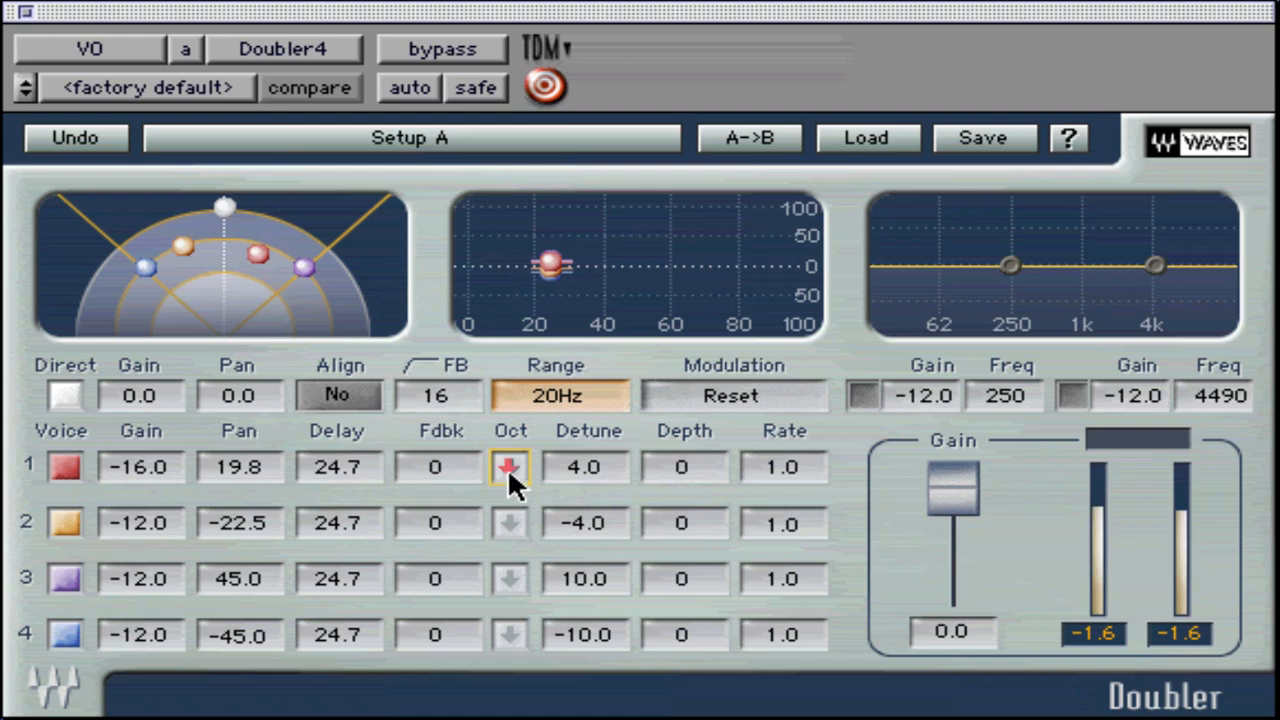
{"action": "left_click_drag", "start_coordinate": [175, 479], "coordinate": [131, 478]}
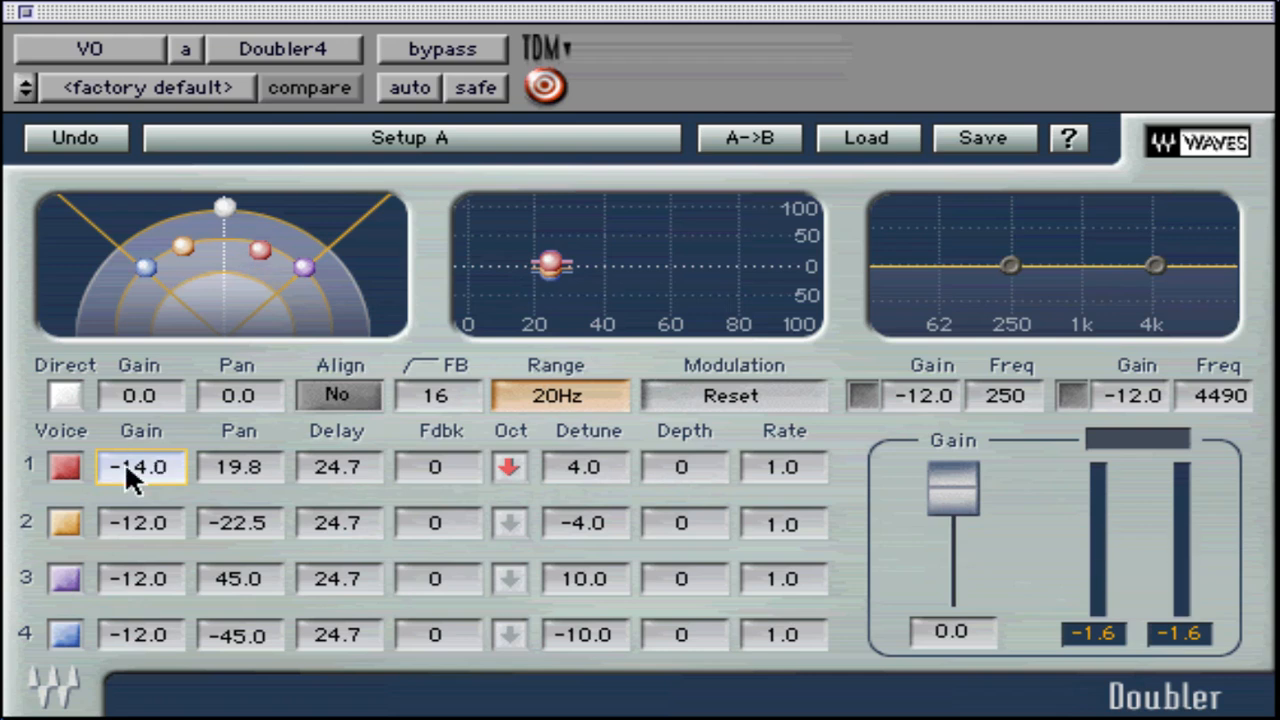
{"action": "left_click", "coordinate": [507, 465]}
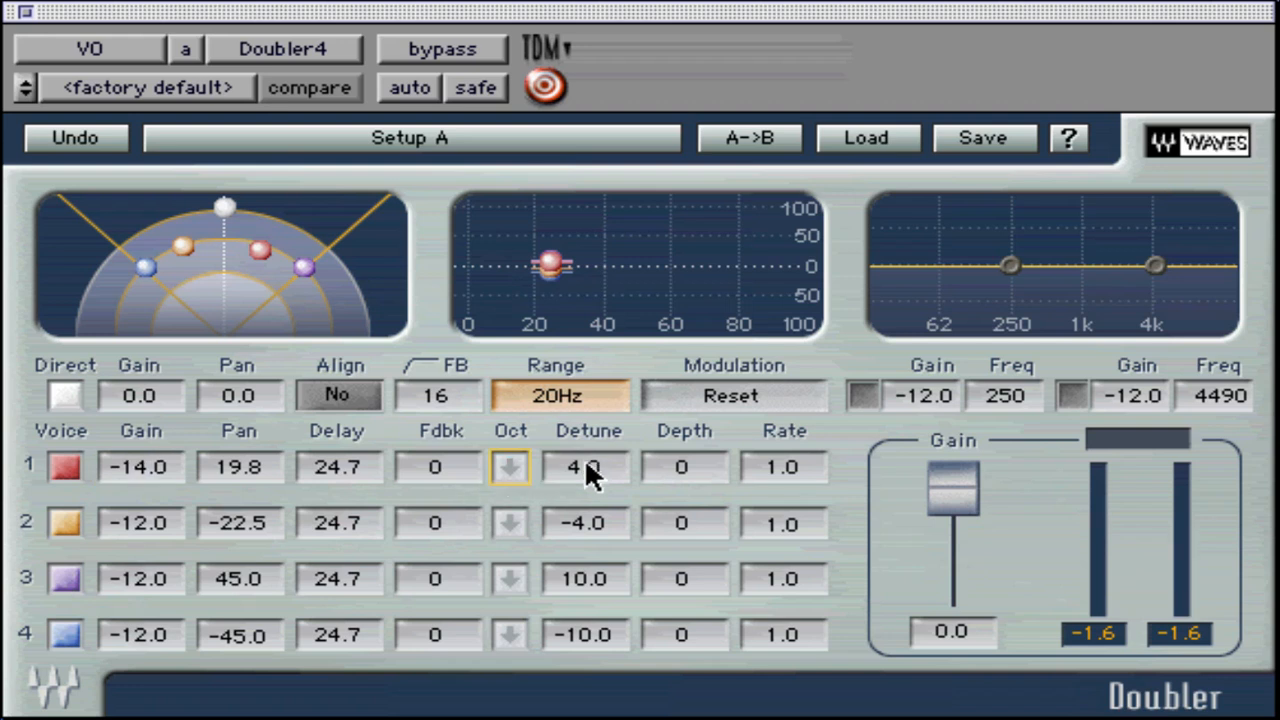
- Sweep voice 1's detune up to 100.0 and bring it back down to -2.0
{"action": "left_click_drag", "start_coordinate": [590, 475], "coordinate": [590, 379]}
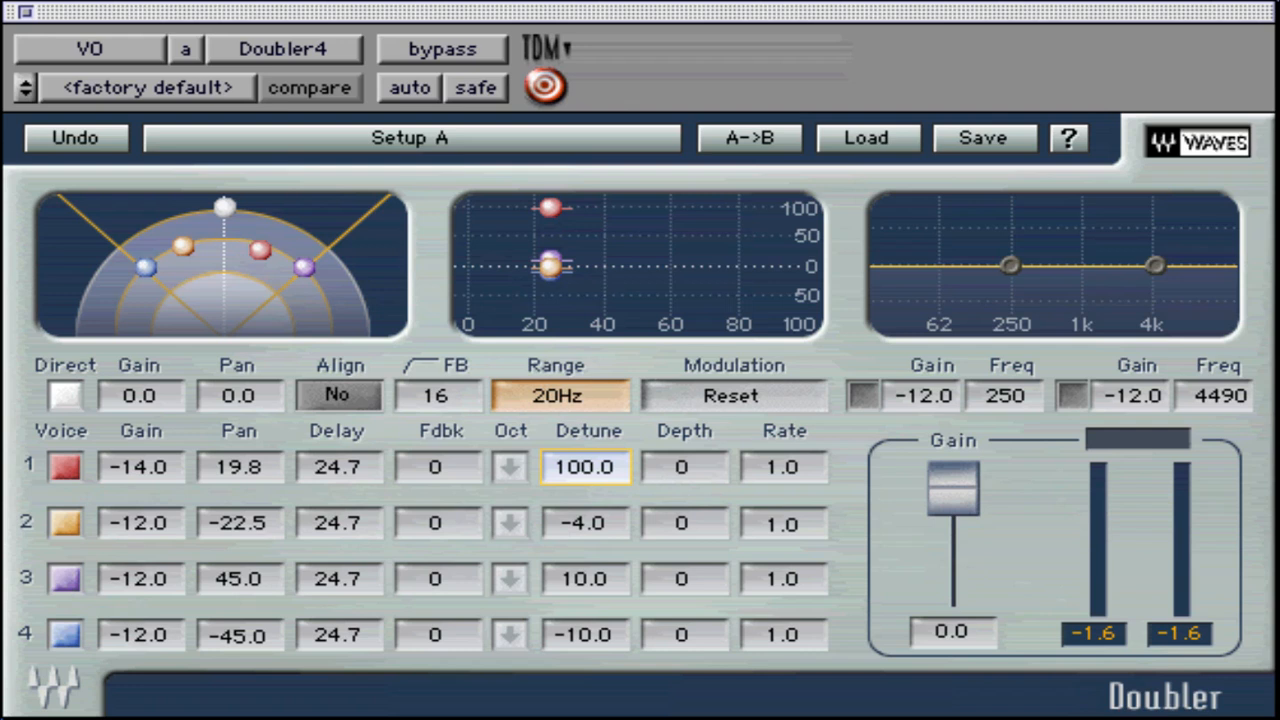
{"action": "left_click_drag", "start_coordinate": [590, 379], "coordinate": [590, 481]}
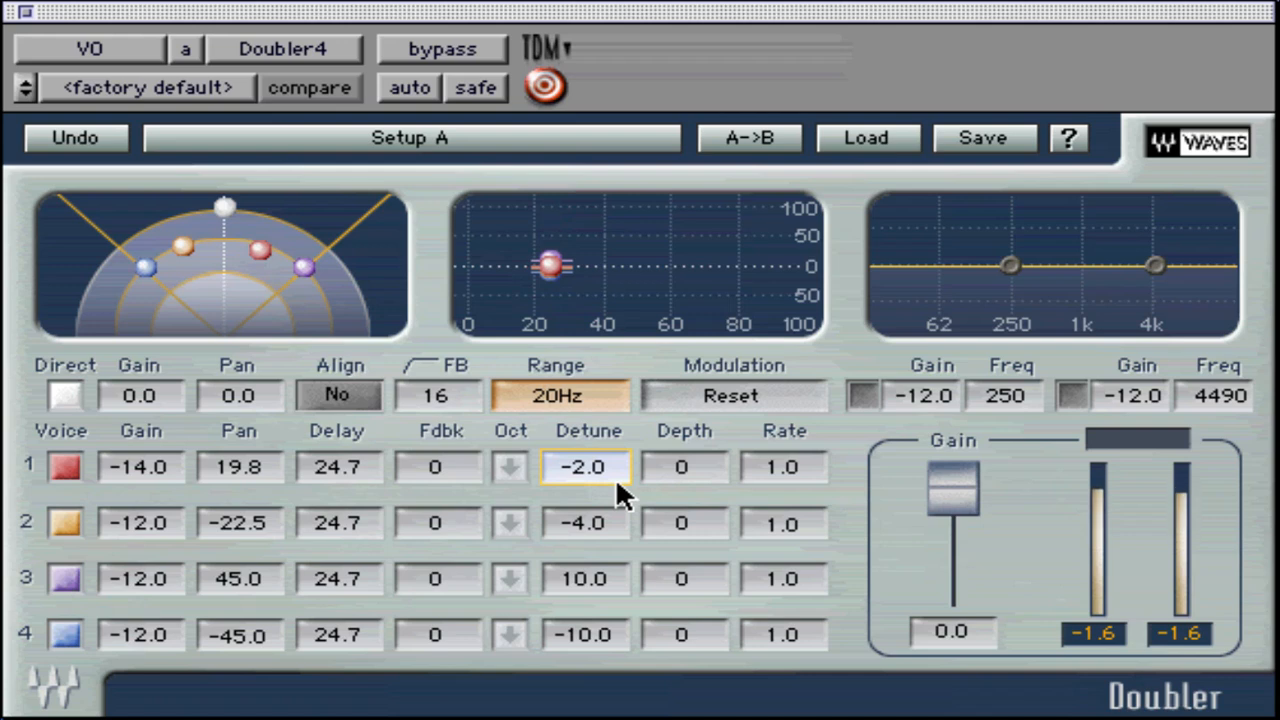
- Set the modulation depth to -36 for voice 1, 82 for voice 2 and -41 for voice 3
{"action": "left_click", "coordinate": [696, 465]}
{"action": "type", "text": "20"}
{"action": "left_click_drag", "start_coordinate": [696, 465], "coordinate": [696, 375]}
{"action": "type", "text": "-36"}
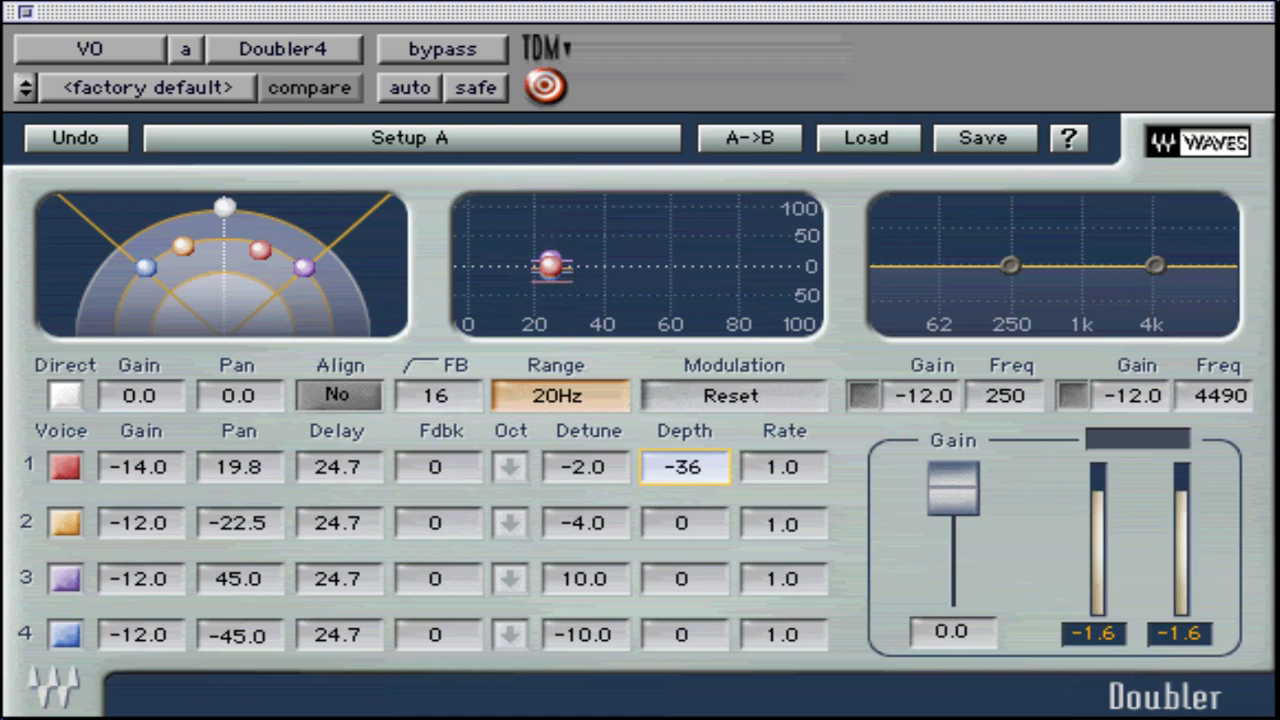
{"action": "left_click", "coordinate": [690, 523]}
{"action": "type", "text": "674"}
{"action": "type", "text": "82"}
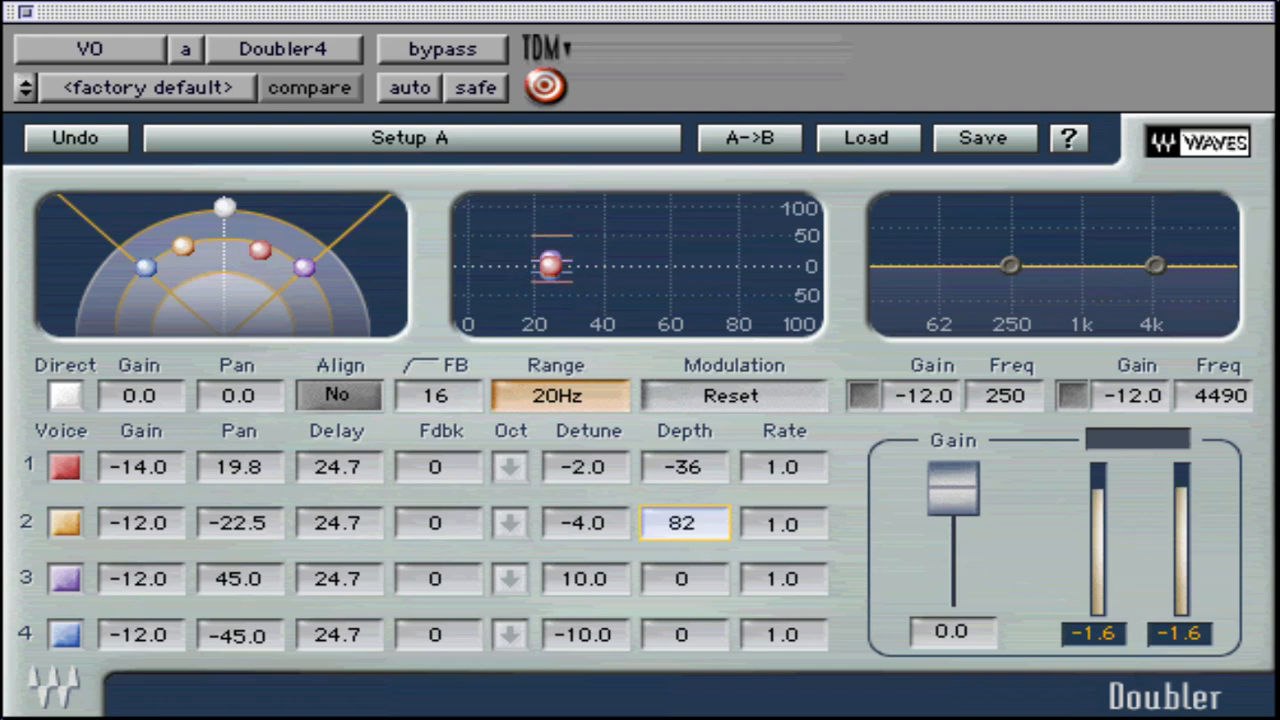
{"action": "left_click", "coordinate": [692, 576]}
{"action": "type", "text": "-41"}
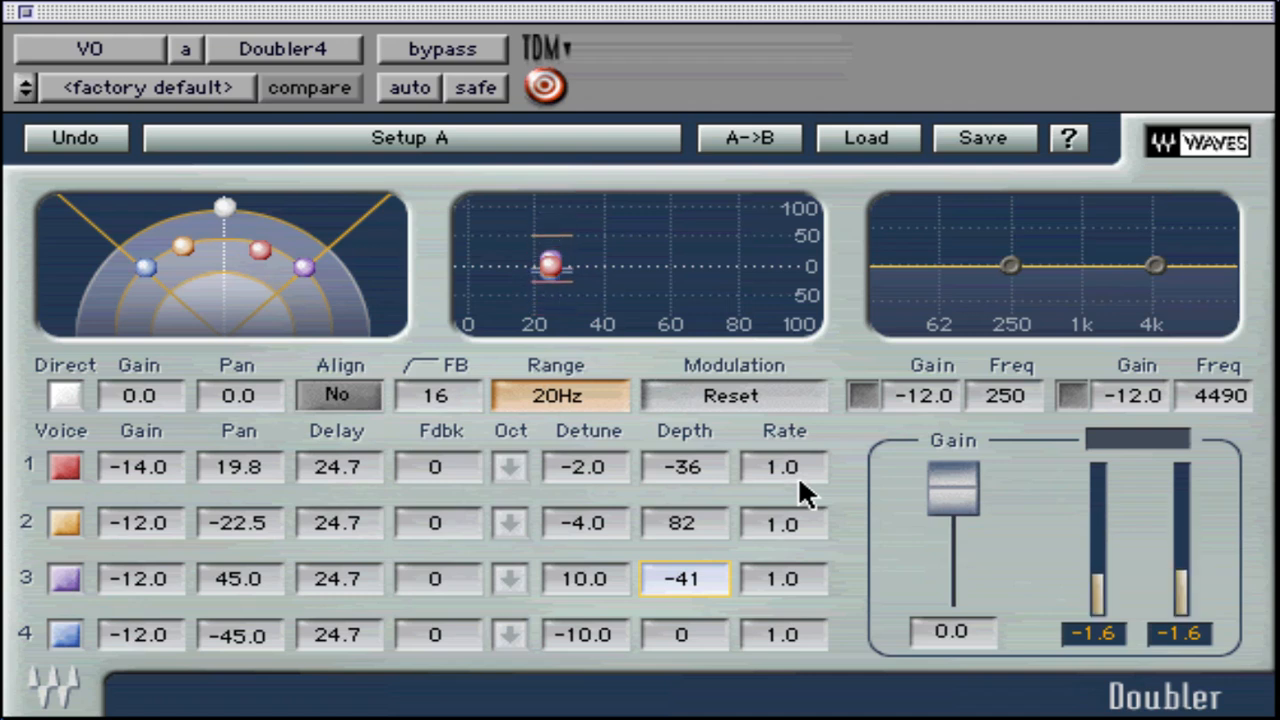
- Reset the modulation depth of voices 1, 2 and 3 to 0 and mute the direct signal
{"action": "left_click", "coordinate": [701, 465], "text": "alt"}
{"action": "left_click", "coordinate": [668, 518], "text": "alt"}
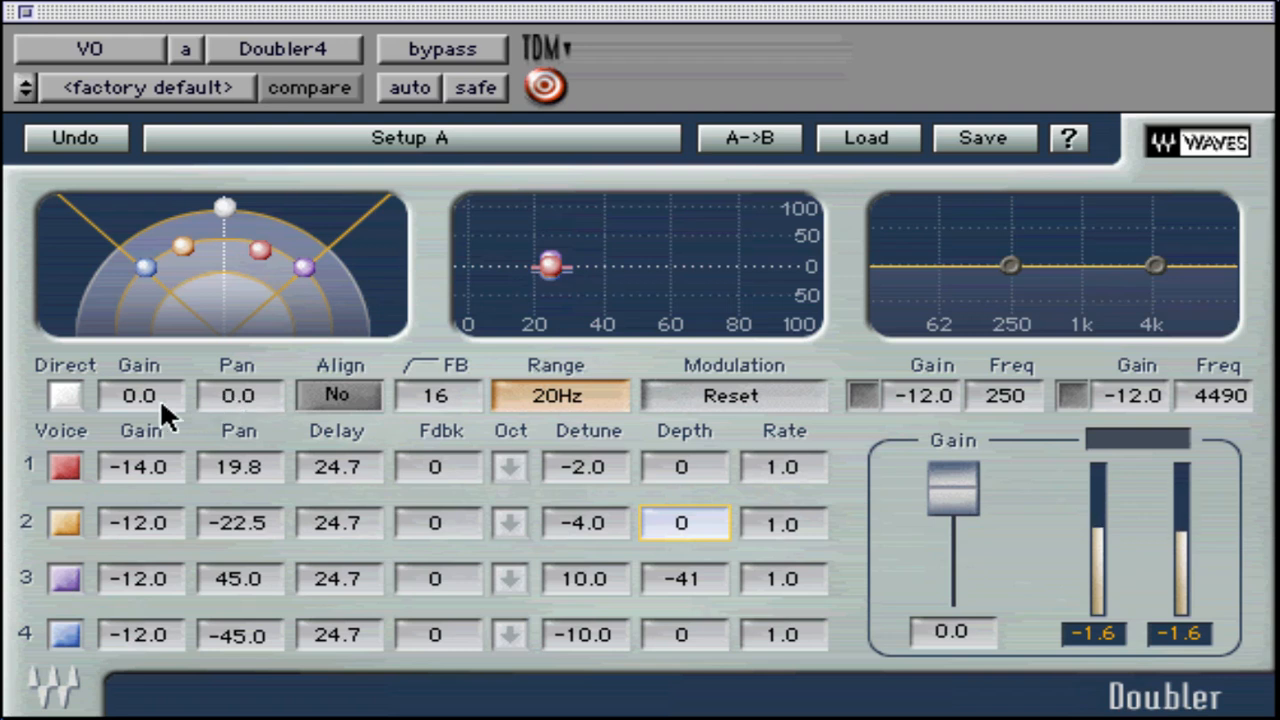
{"action": "left_click", "coordinate": [57, 396]}
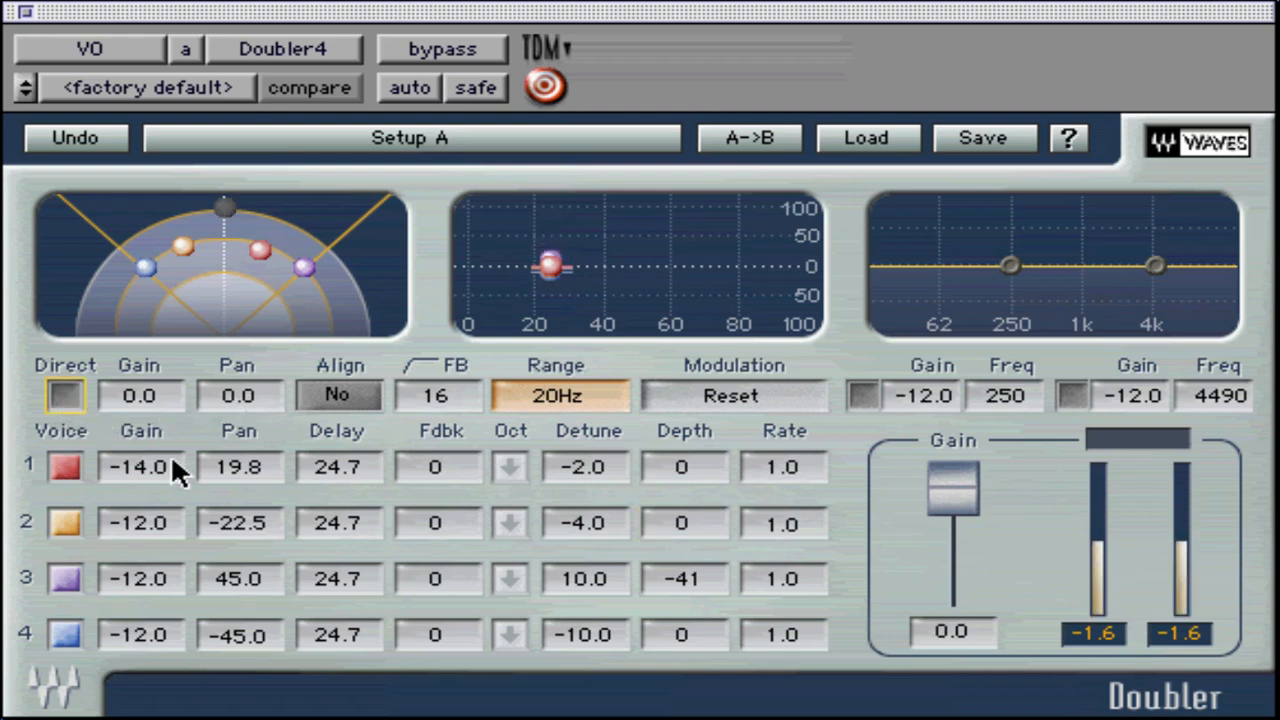
{"action": "left_click", "coordinate": [679, 577], "text": "alt"}
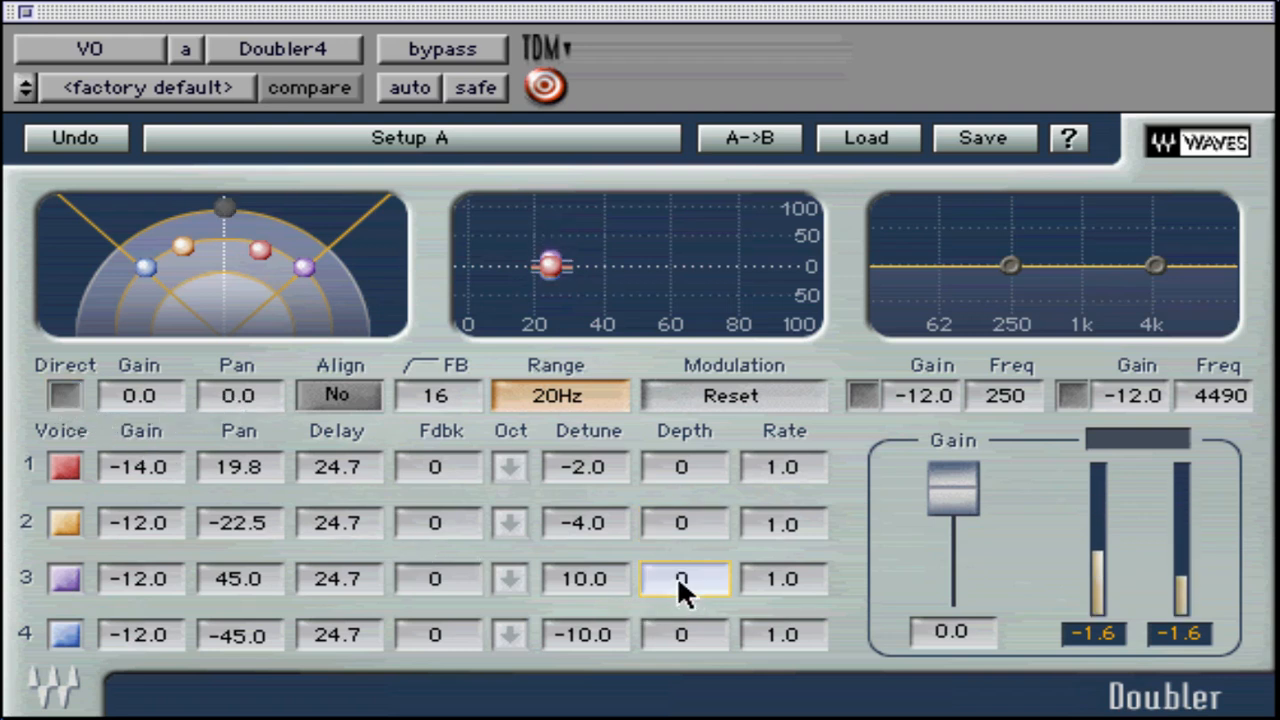
- Set the direct signal's gain to -10.5 and re-enable it with its pan centred at 0.0
{"action": "left_click_drag", "start_coordinate": [150, 396], "coordinate": [229, 294]}
{"action": "left_click", "coordinate": [66, 395]}
{"action": "mouse_move", "coordinate": [239, 398]}
{"action": "left_mouse_down"}
{"action": "mouse_move", "coordinate": [239, 450]}
{"action": "mouse_move", "coordinate": [239, 352]}
{"action": "mouse_move", "coordinate": [239, 390]}
{"action": "left_mouse_up"}
{"action": "left_click", "coordinate": [239, 396], "text": "alt"}
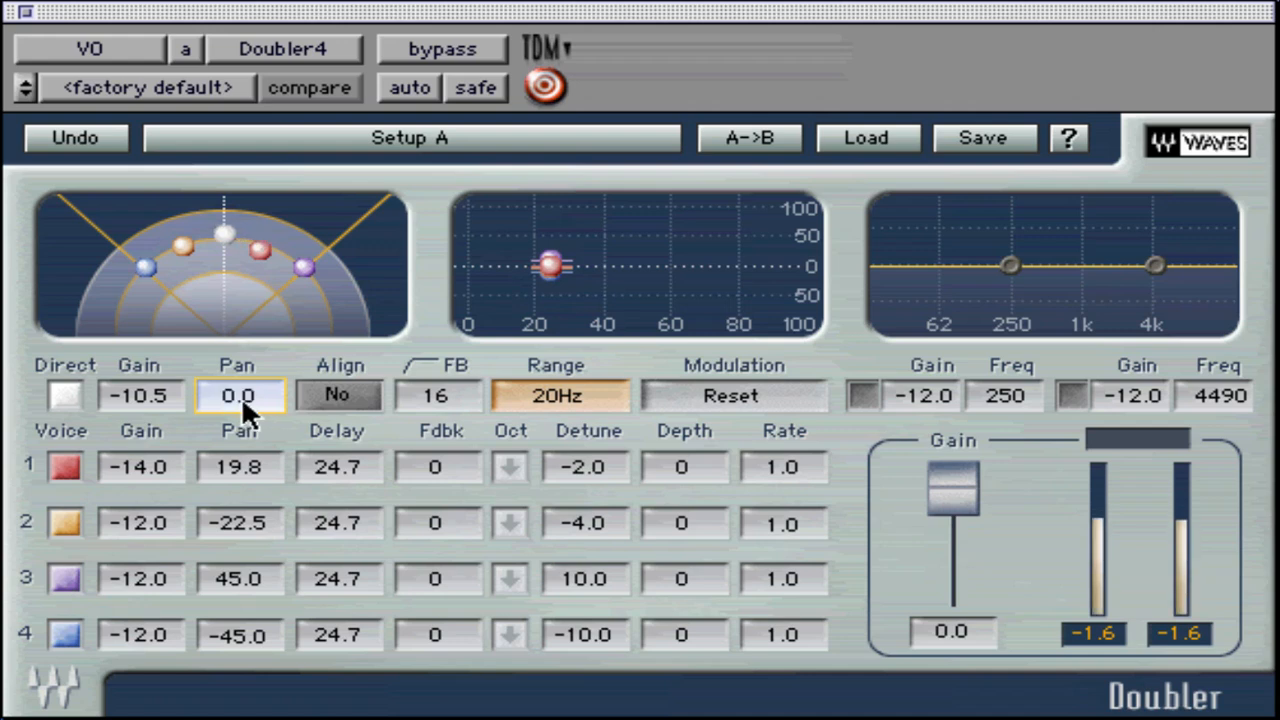
- Enable both EQ bands and shape them to -17.2 at 561 for the low band and -27.8 at 7885 for the high band
{"action": "left_click", "coordinate": [866, 396]}
{"action": "left_click", "coordinate": [1072, 396]}
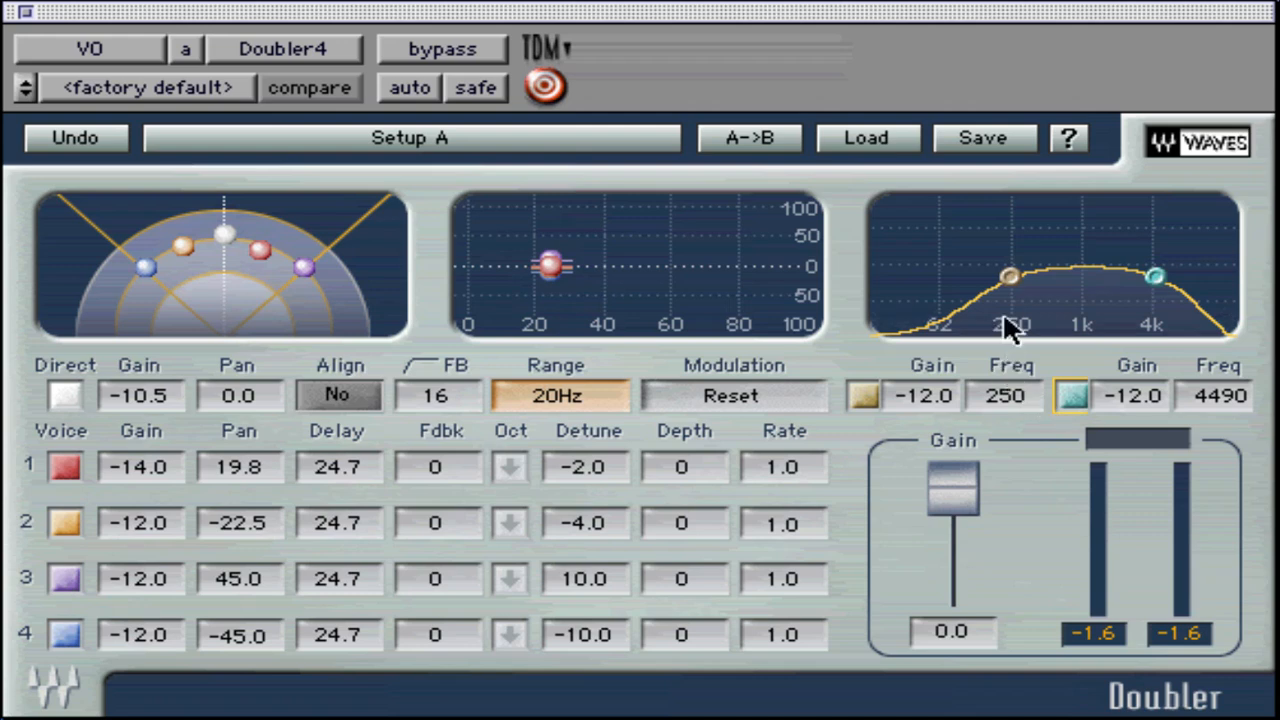
{"action": "left_click_drag", "start_coordinate": [1011, 277], "coordinate": [1049, 278]}
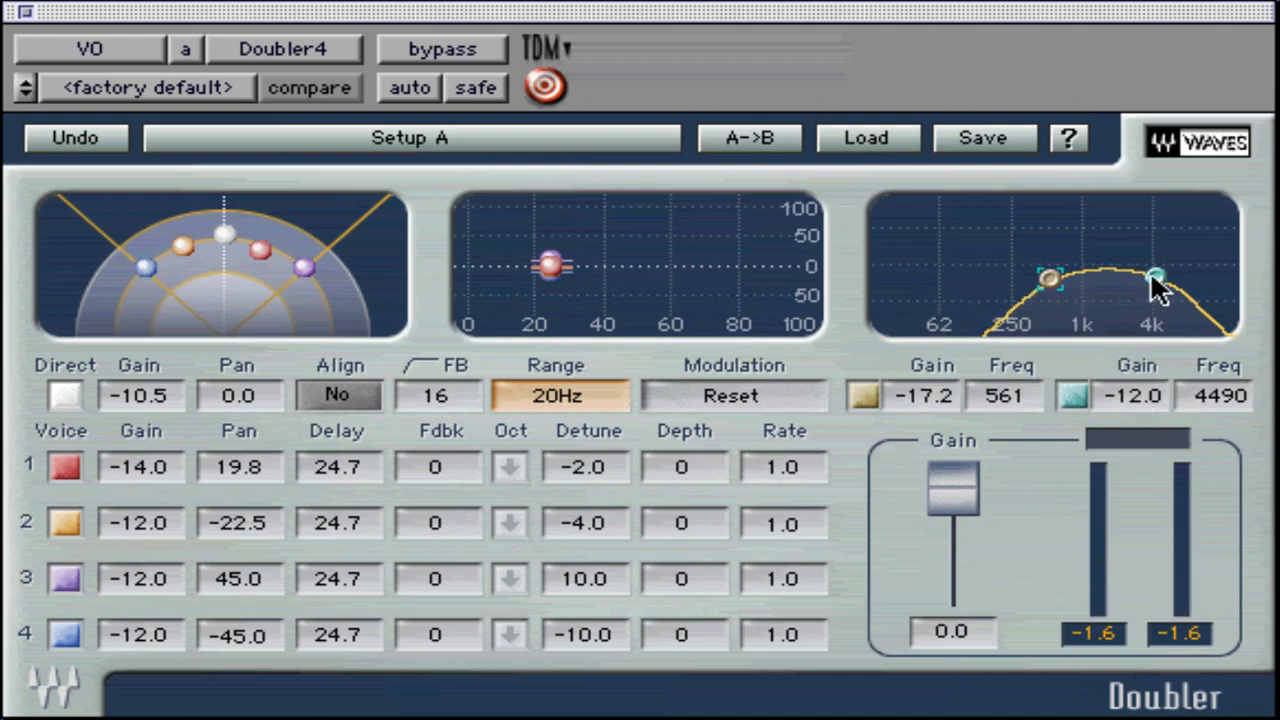
{"action": "left_click_drag", "start_coordinate": [1150, 270], "coordinate": [1181, 277]}
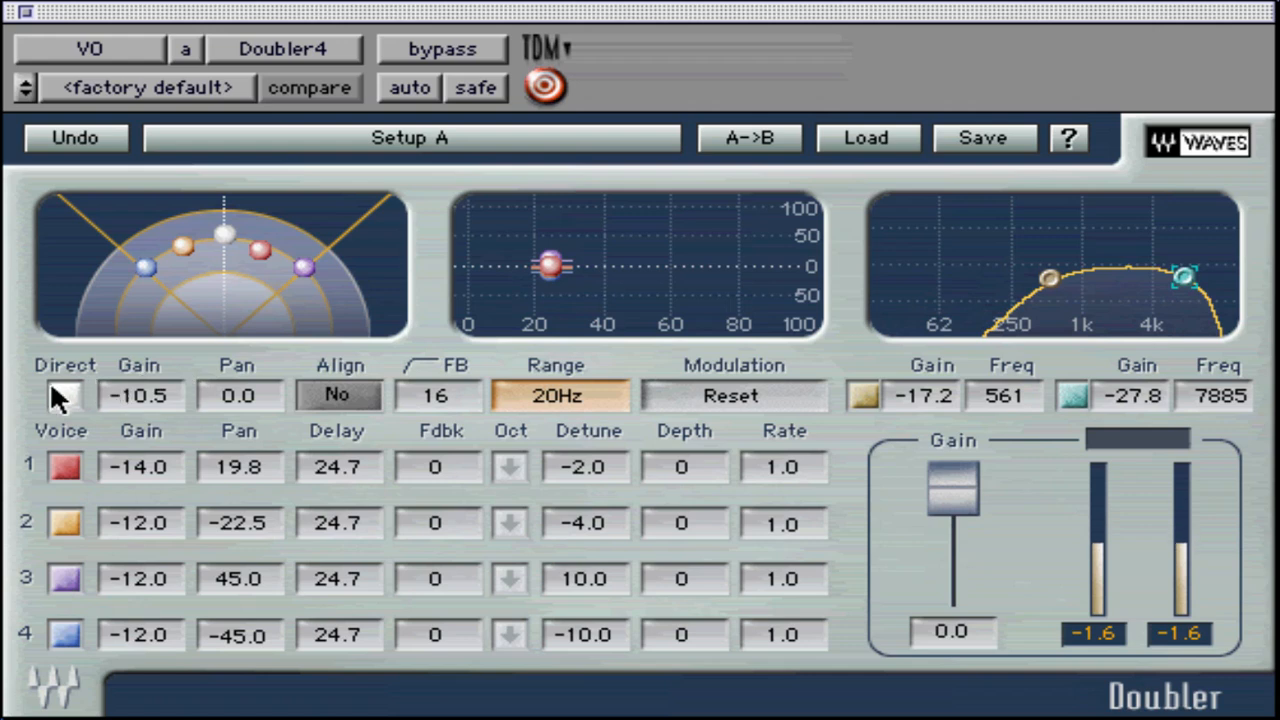
- Mute and restore the direct signal, and try the Align option on and off
{"action": "left_click", "coordinate": [57, 398]}
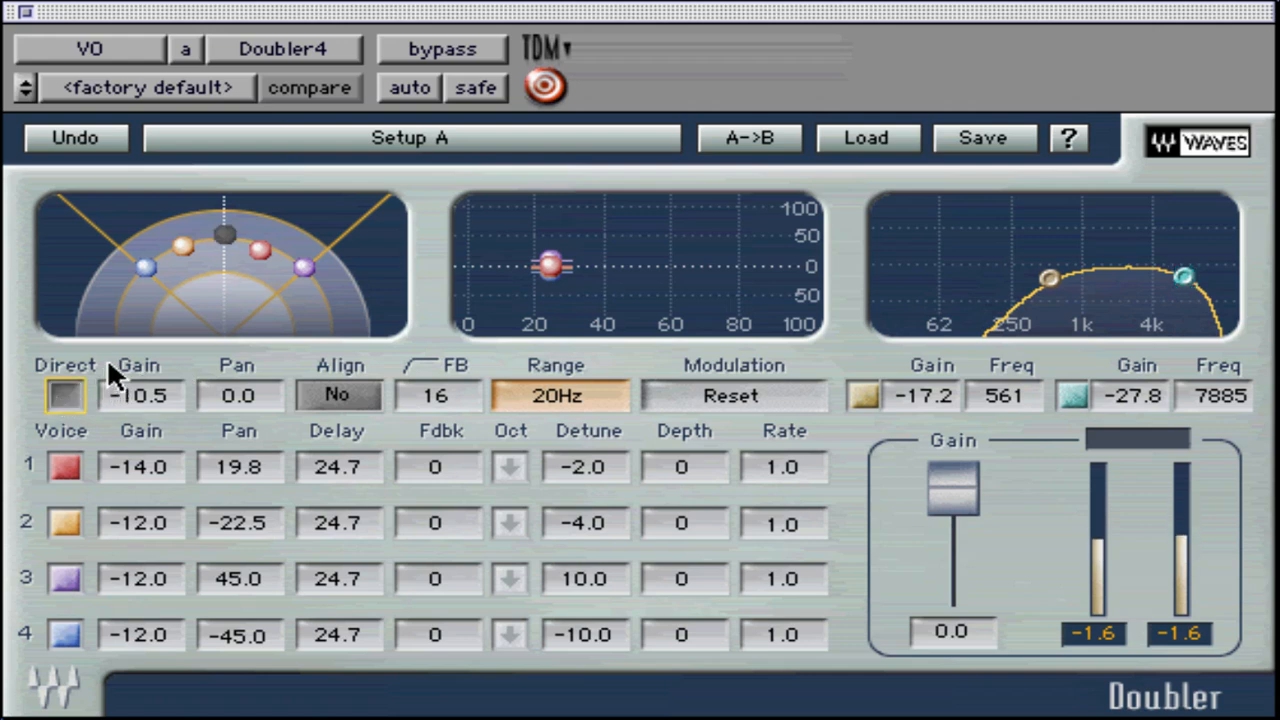
{"action": "left_click", "coordinate": [79, 392]}
{"action": "left_click", "coordinate": [329, 395]}
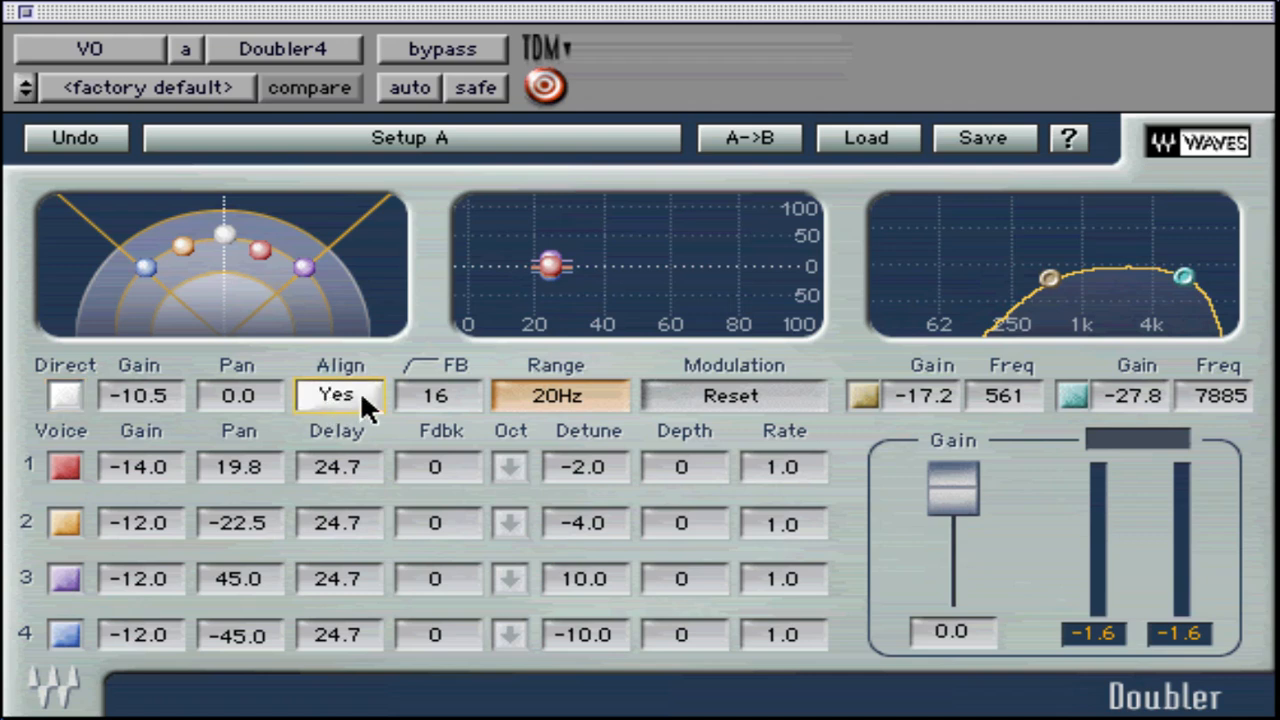
{"action": "left_click", "coordinate": [374, 389]}
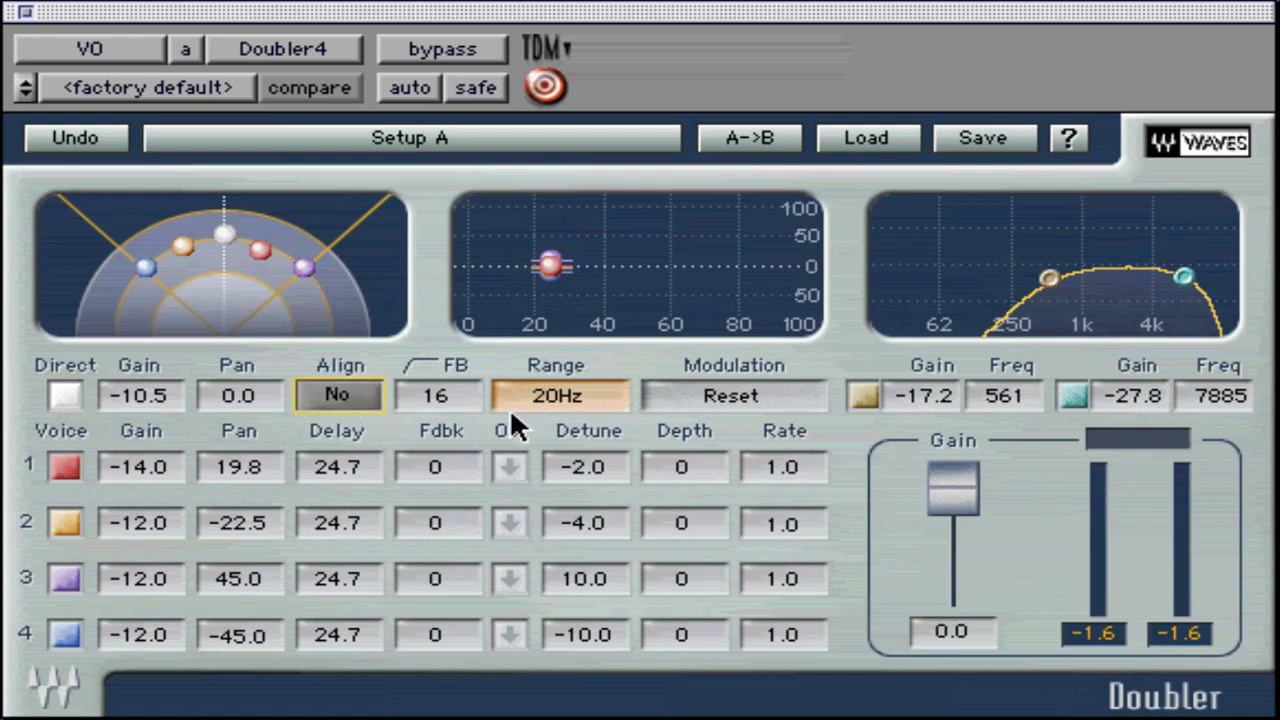
{"action": "left_click", "coordinate": [776, 407]}
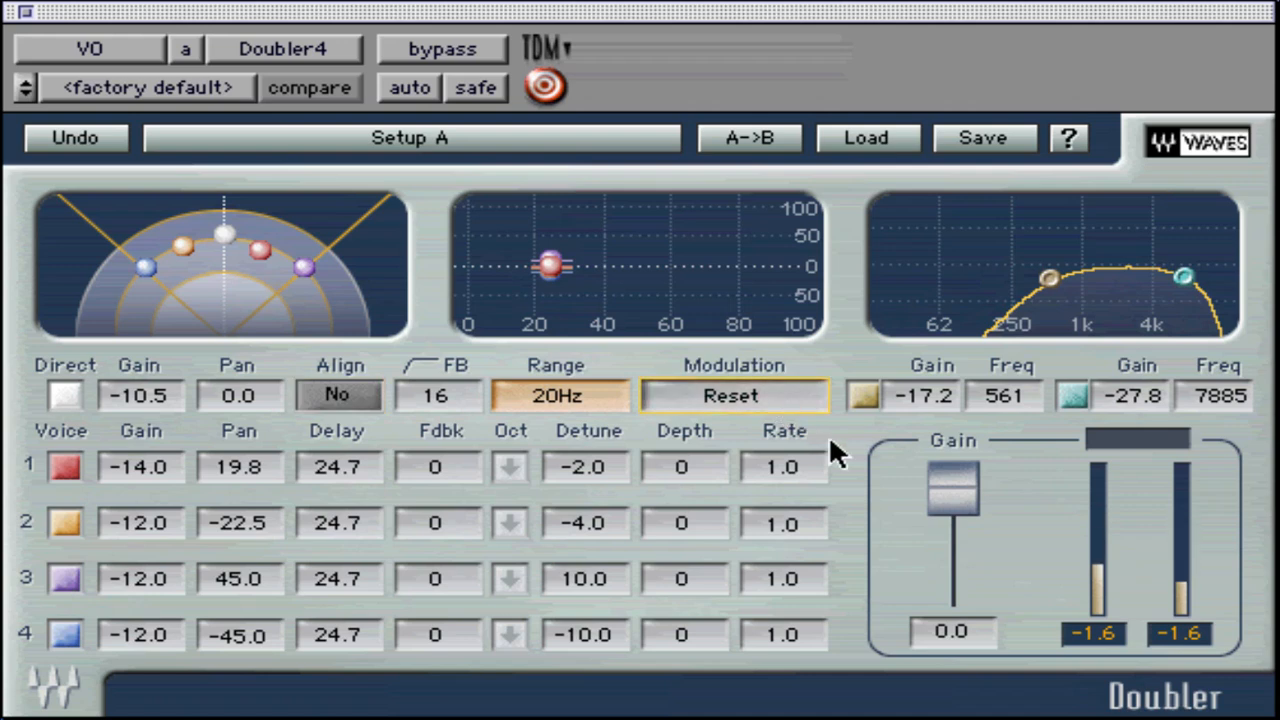
{"action": "mouse_move", "coordinate": [930, 478]}
{"action": "left_mouse_down"}
{"action": "mouse_move", "coordinate": [930, 500]}
{"action": "mouse_move", "coordinate": [930, 480]}
{"action": "left_mouse_up"}
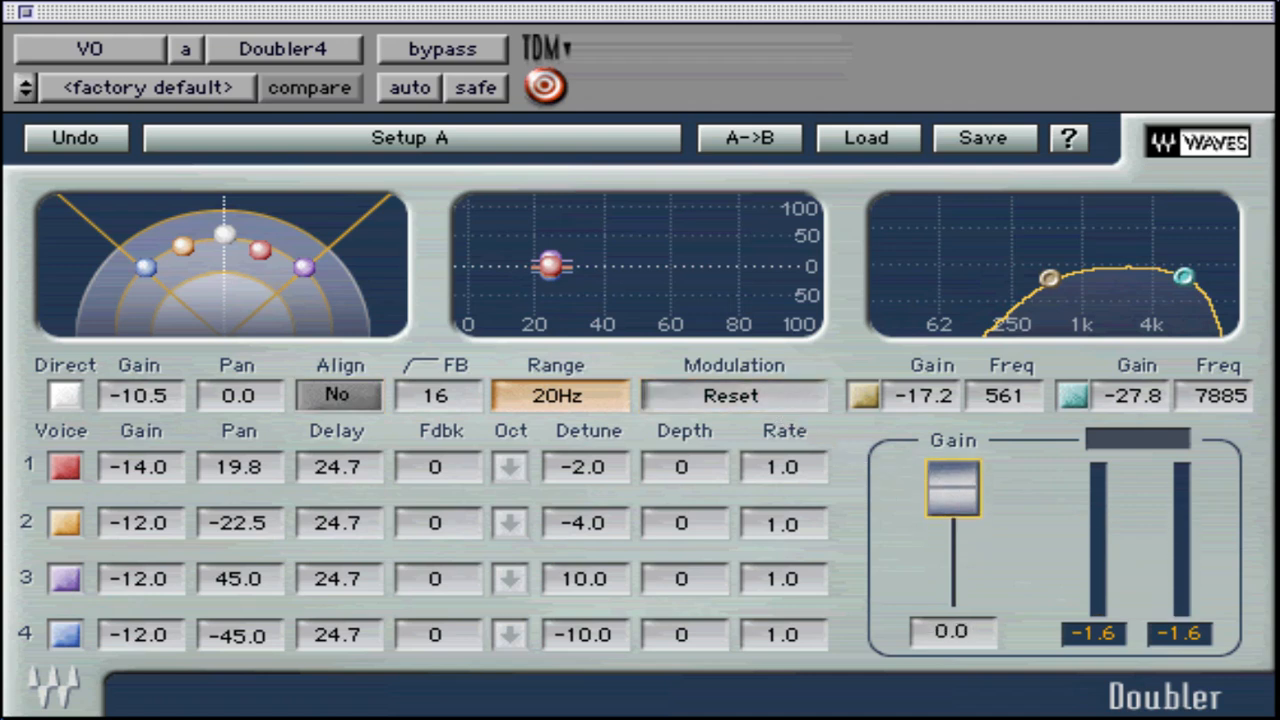
- Turn Align on, compare the 80Hz and 20Hz ranges with it, and turn Align off again
{"action": "left_click", "coordinate": [346, 394]}
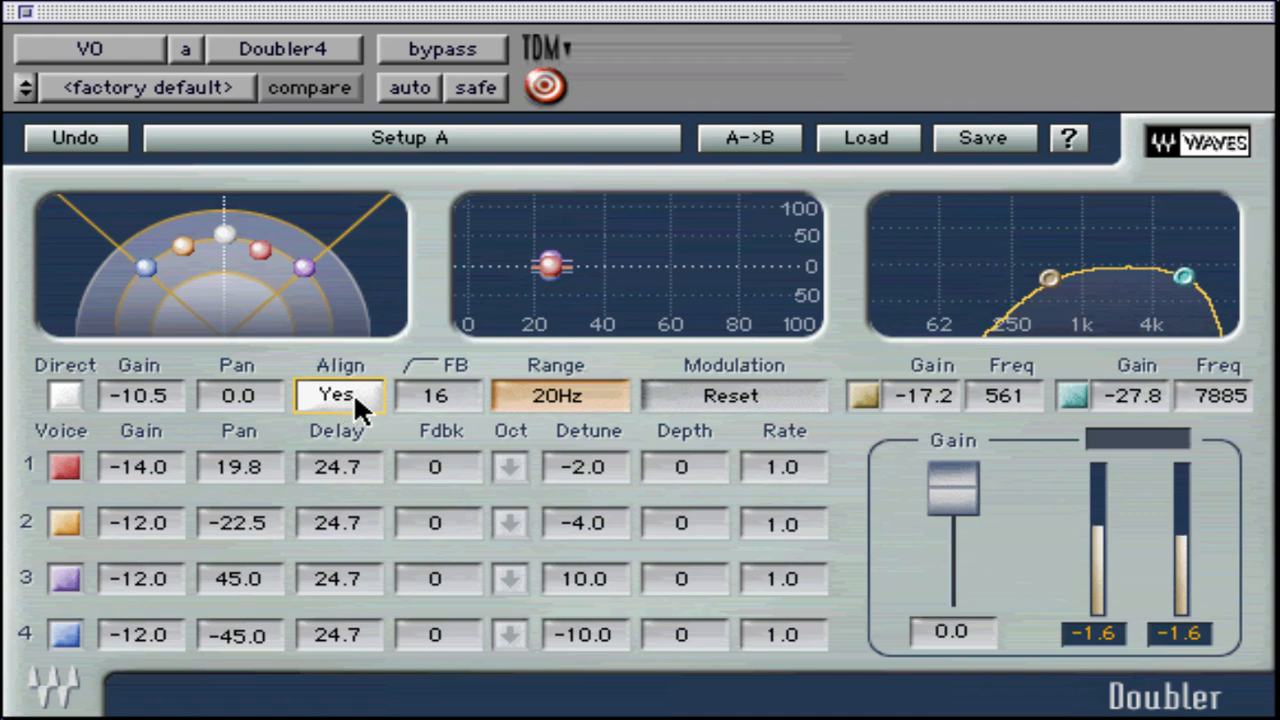
{"action": "left_click", "coordinate": [557, 395]}
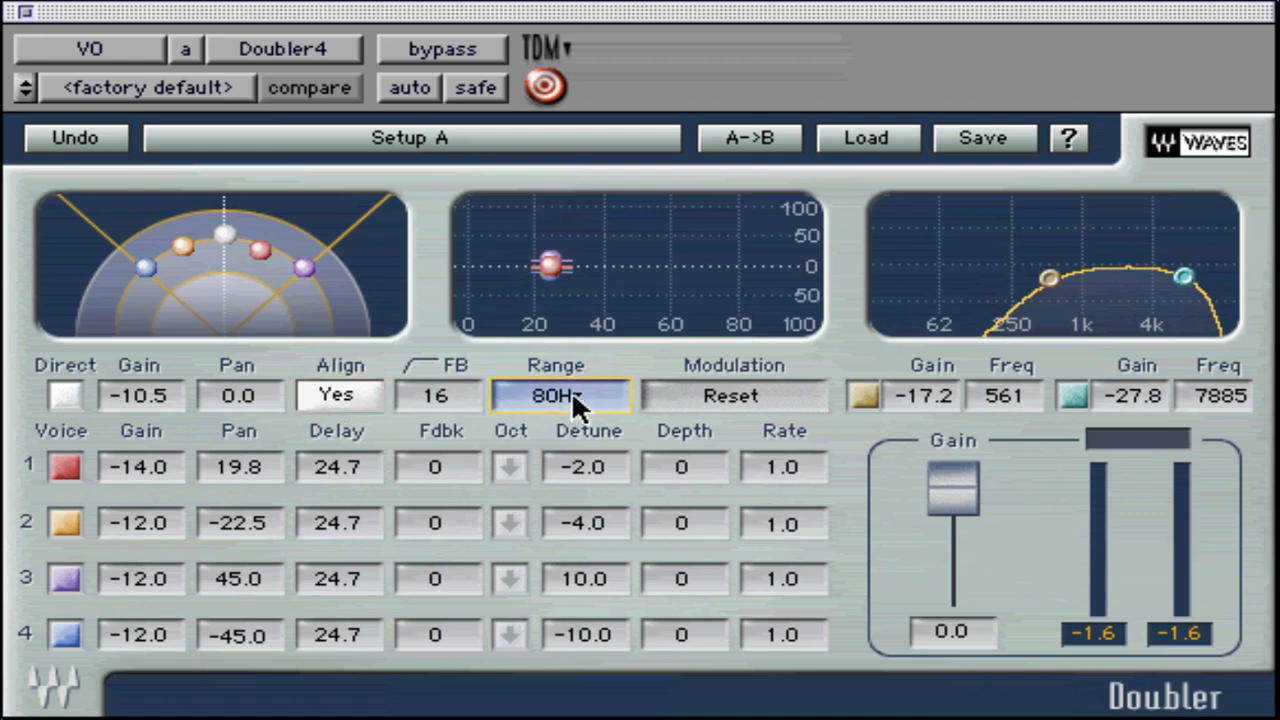
{"action": "left_click", "coordinate": [586, 388]}
{"action": "left_click", "coordinate": [586, 388]}
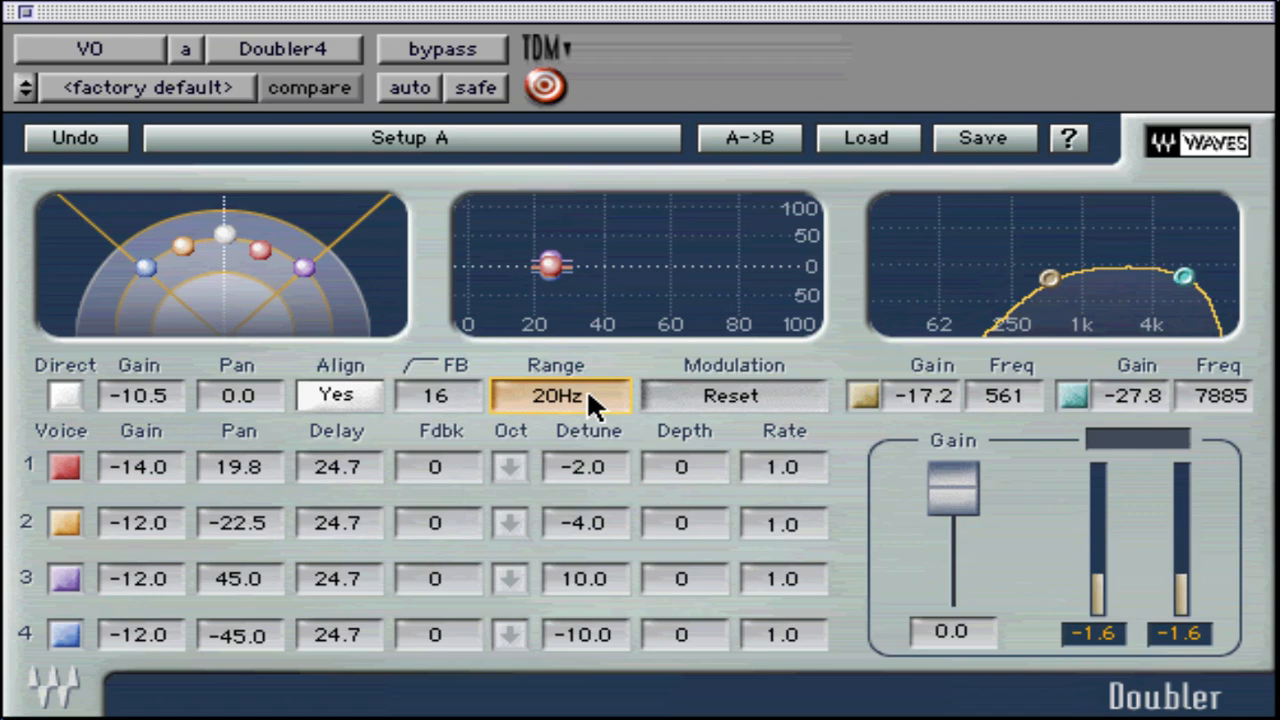
{"action": "left_click", "coordinate": [350, 396]}
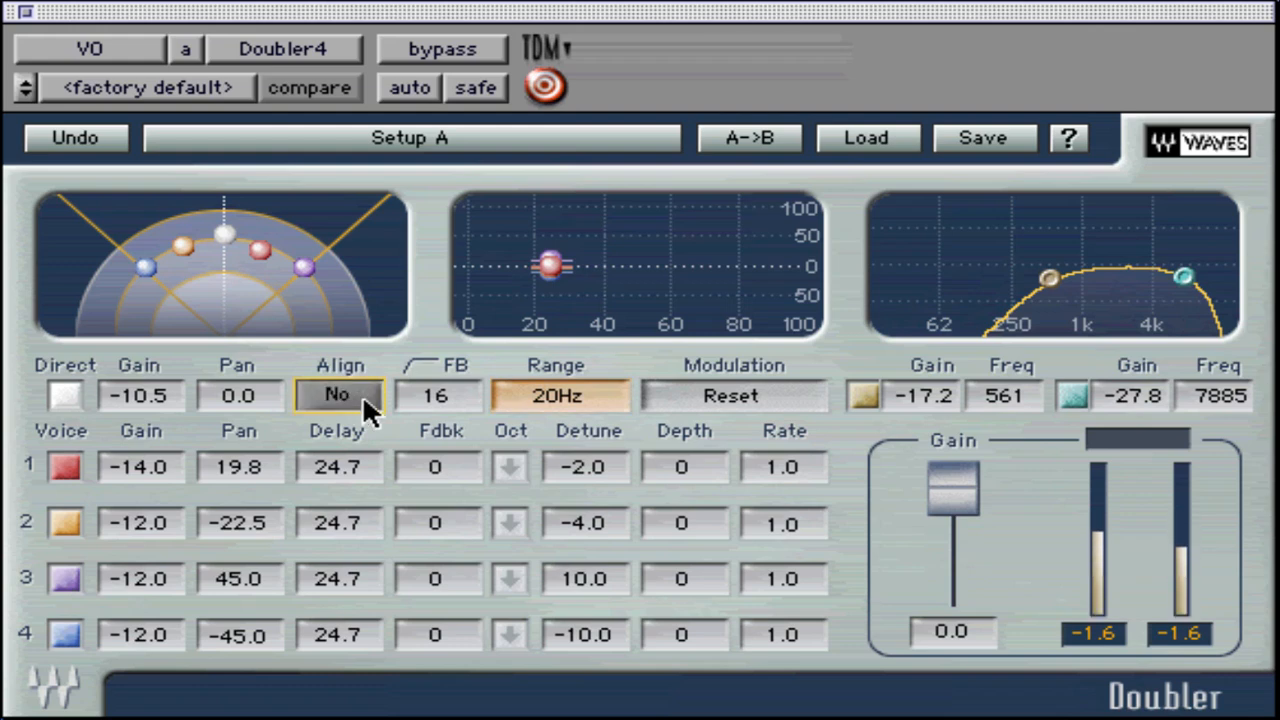
- Set the feedback high-pass filter to 853 and voice 1's feedback to 7, keeping the range at 20Hz
{"action": "left_click", "coordinate": [443, 396]}
{"action": "mouse_move", "coordinate": [443, 396]}
{"action": "left_mouse_down"}
{"action": "mouse_move", "coordinate": [443, 288]}
{"action": "mouse_move", "coordinate": [443, 388]}
{"action": "left_mouse_up"}
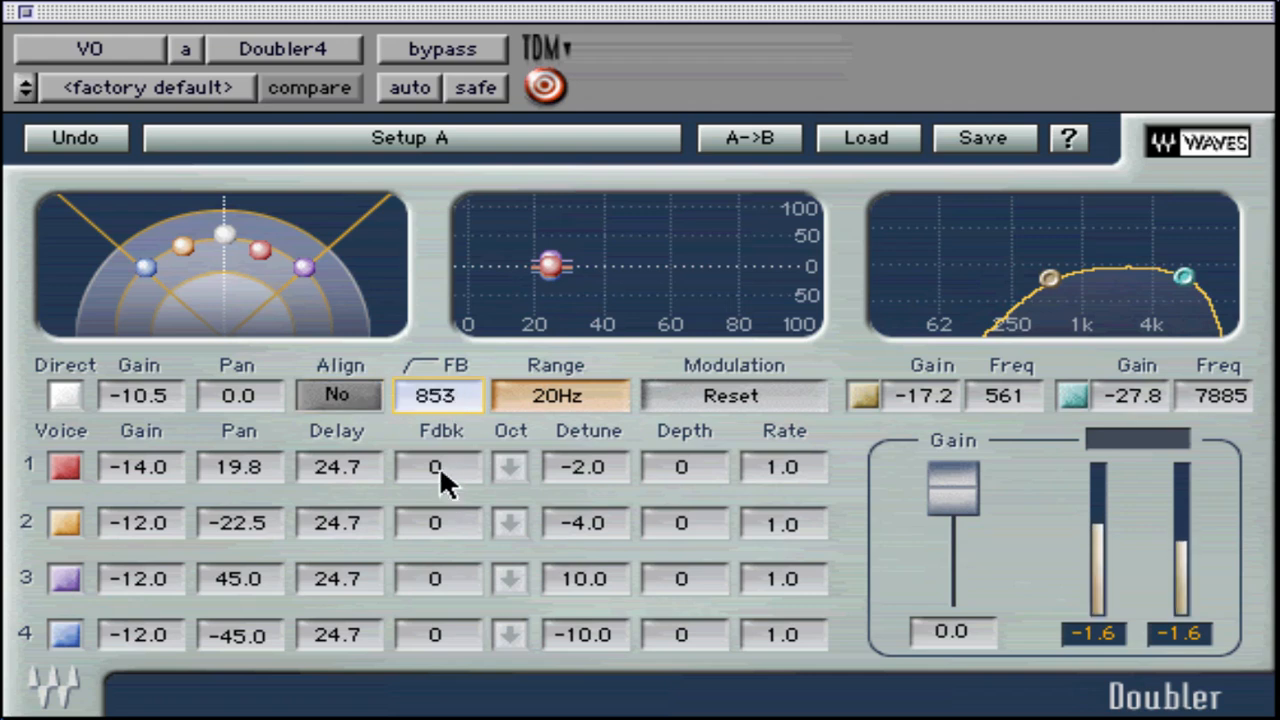
{"action": "left_click_drag", "start_coordinate": [440, 468], "coordinate": [579, 398]}
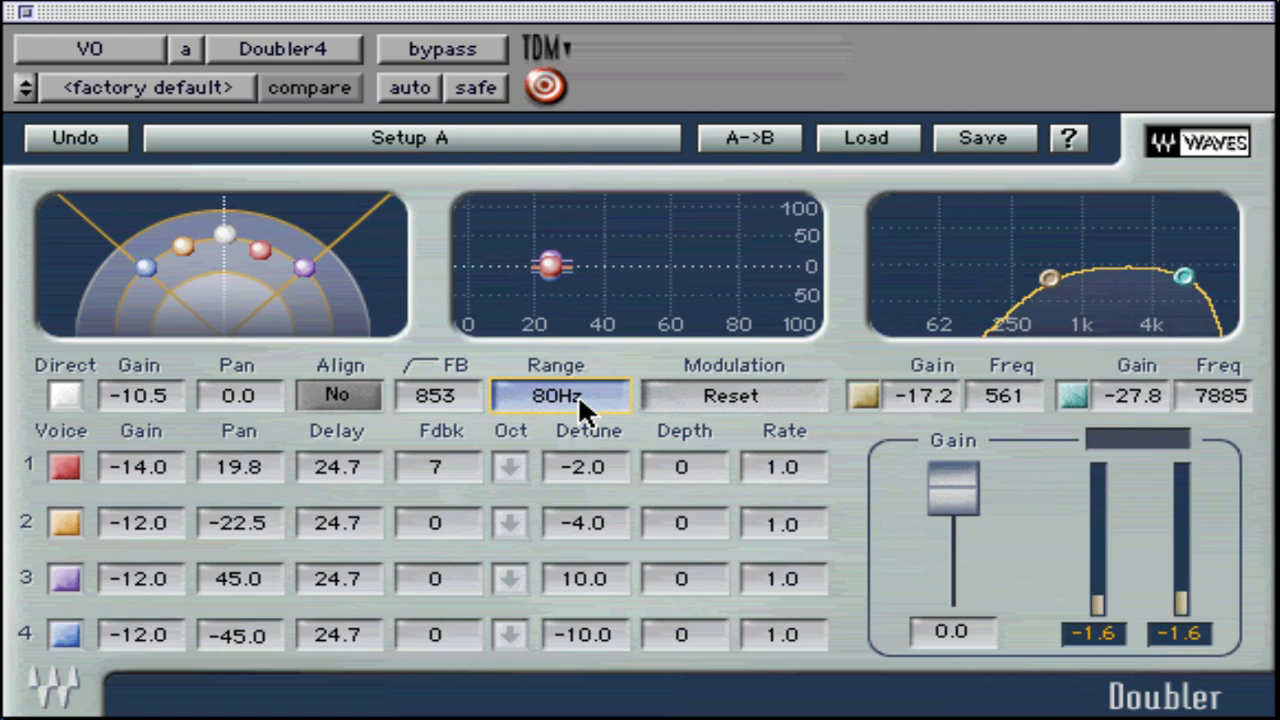
{"action": "left_click", "coordinate": [583, 410]}
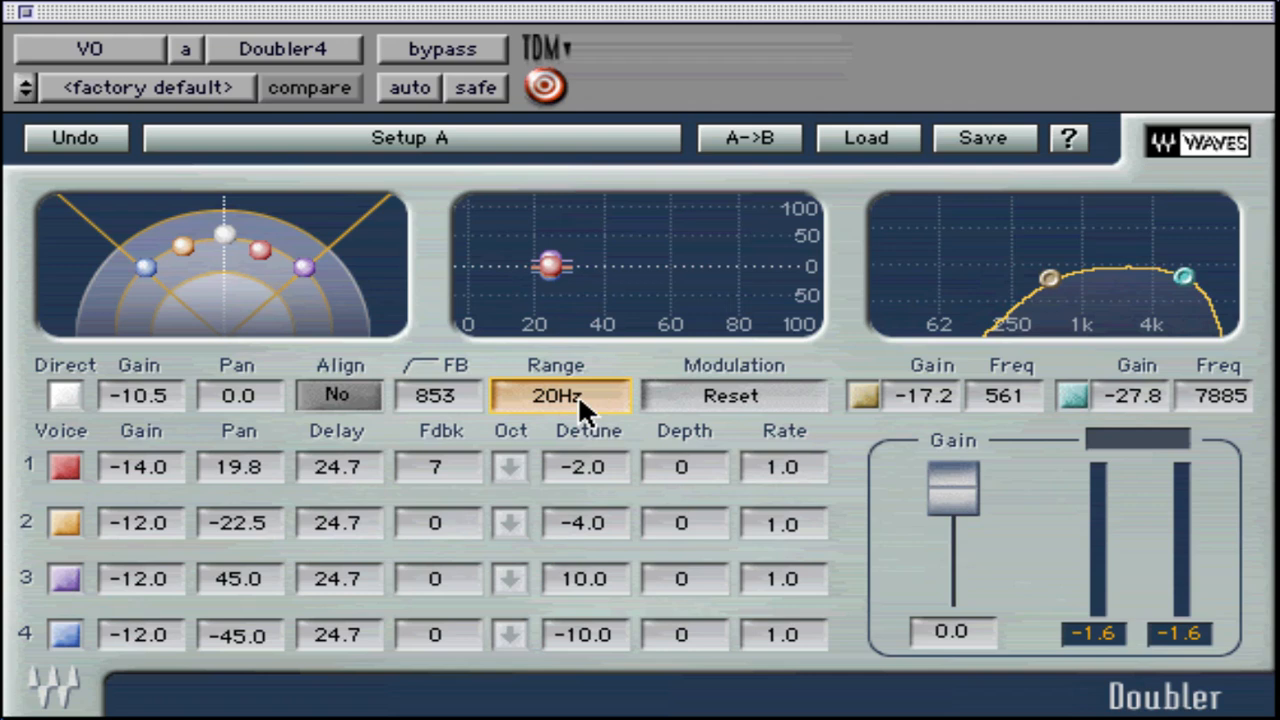
- Set the modulation depths of voices 1, 2 and 3 to 72, -46 and 40 and voice 2's rate to 9.3, resetting the modulation
{"action": "left_click_drag", "start_coordinate": [686, 467], "coordinate": [711, 576]}
{"action": "left_click_drag", "start_coordinate": [775, 518], "coordinate": [775, 498]}
{"action": "left_click", "coordinate": [746, 388]}
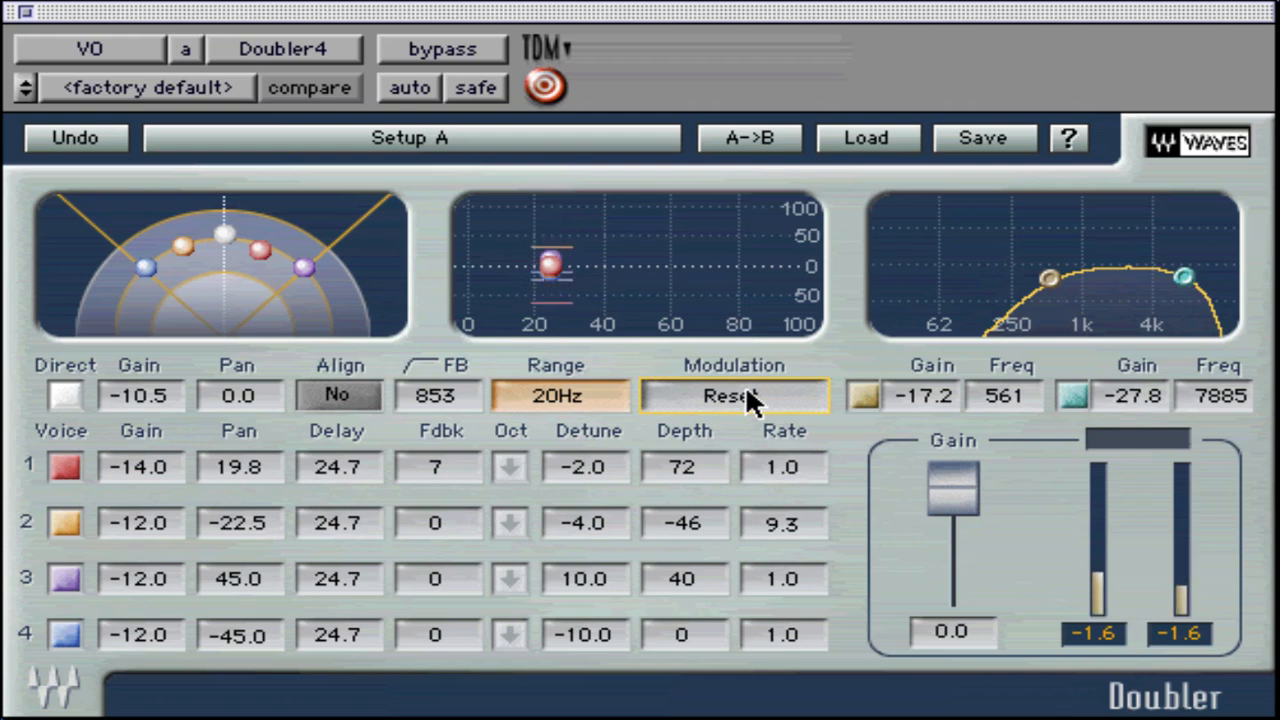
- Reset the modulation, and try lowering the output gain to about -4.1 before returning it to 0.0
{"action": "left_click", "coordinate": [746, 390]}
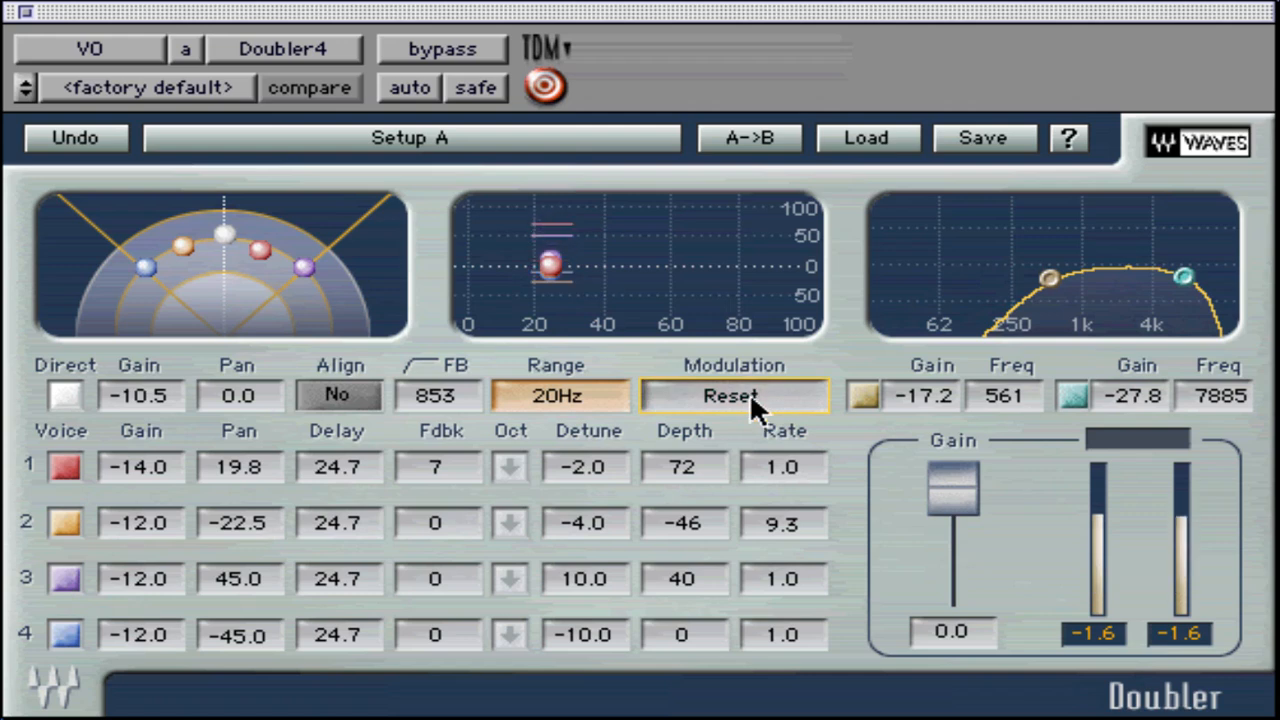
{"action": "left_click_drag", "start_coordinate": [958, 474], "coordinate": [961, 523]}
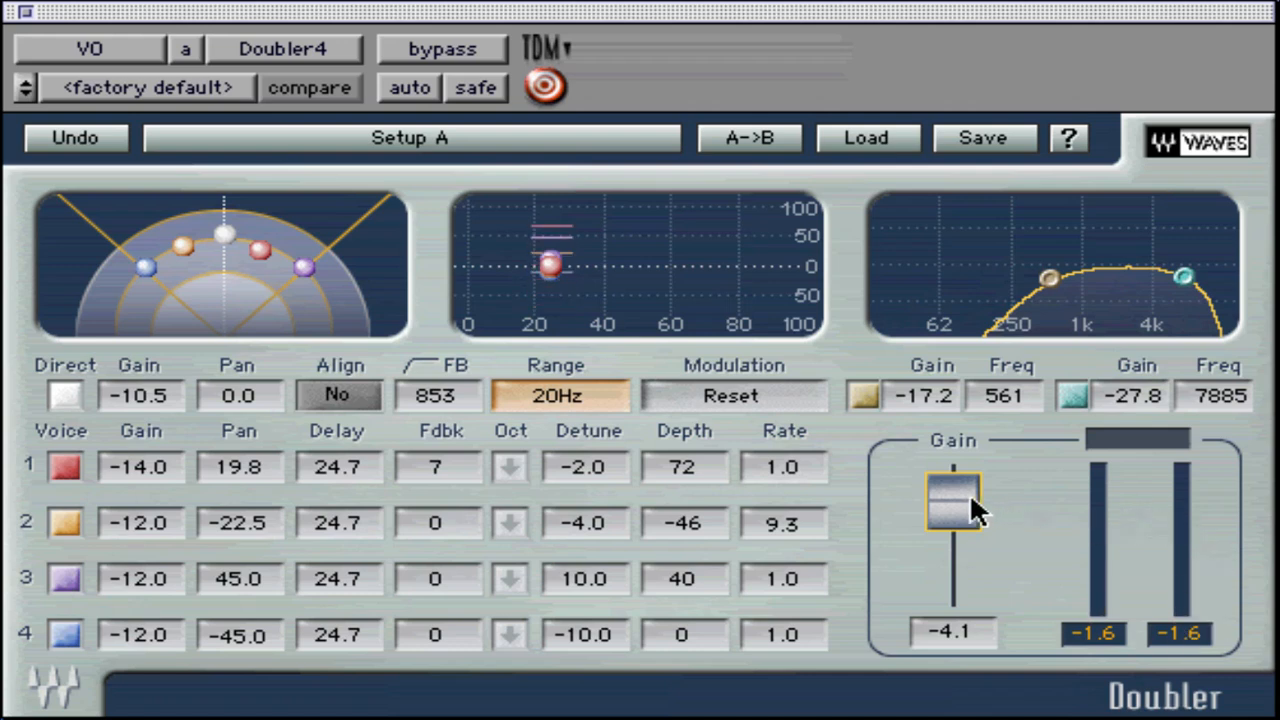
{"action": "left_click_drag", "start_coordinate": [969, 492], "coordinate": [969, 446]}
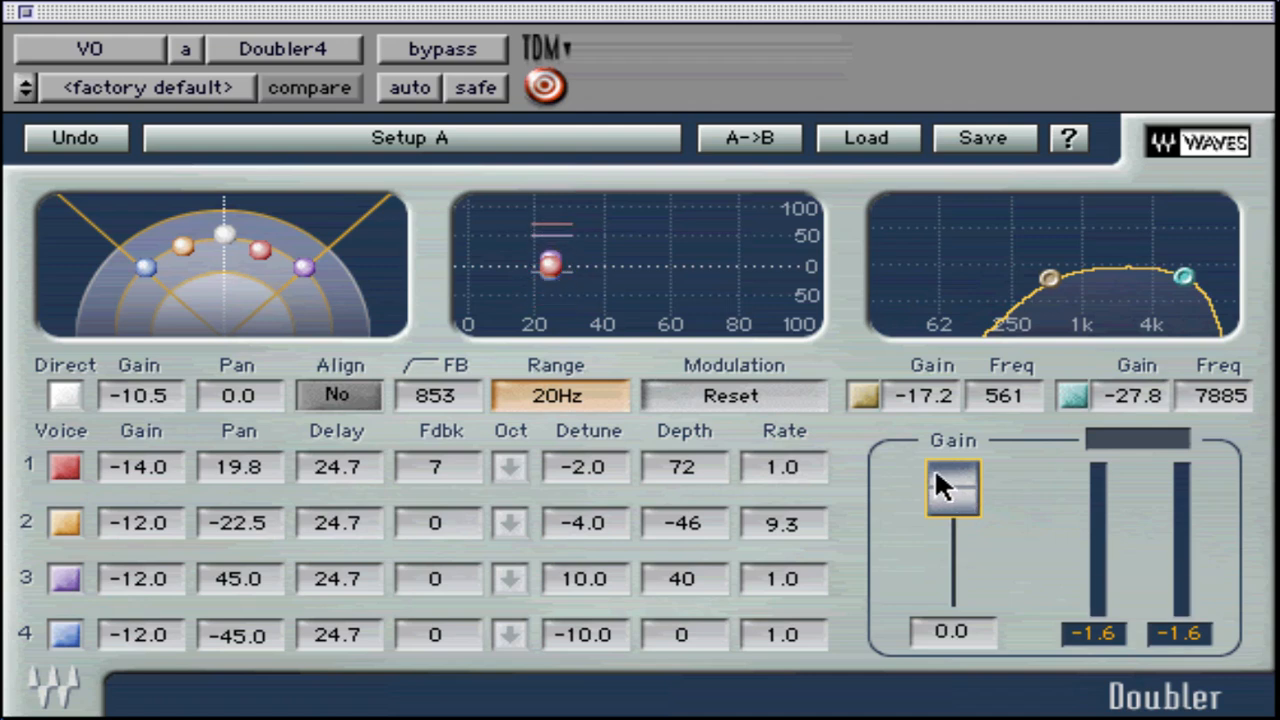
- Load the BasicDoubledTake preset and enable both EQ bands, setting the low band to -12.5 at 77 and the high band to -4.5 at 8599
{"action": "left_click", "coordinate": [868, 139]}
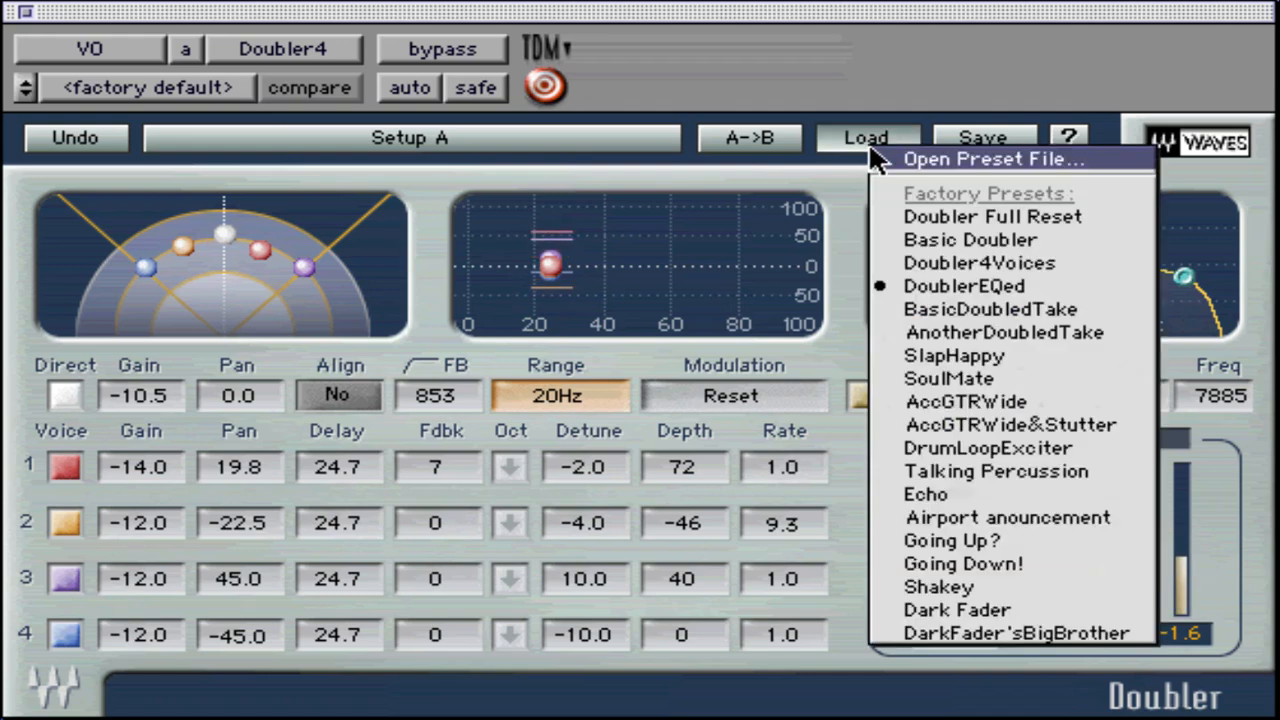
{"action": "left_click", "coordinate": [961, 309]}
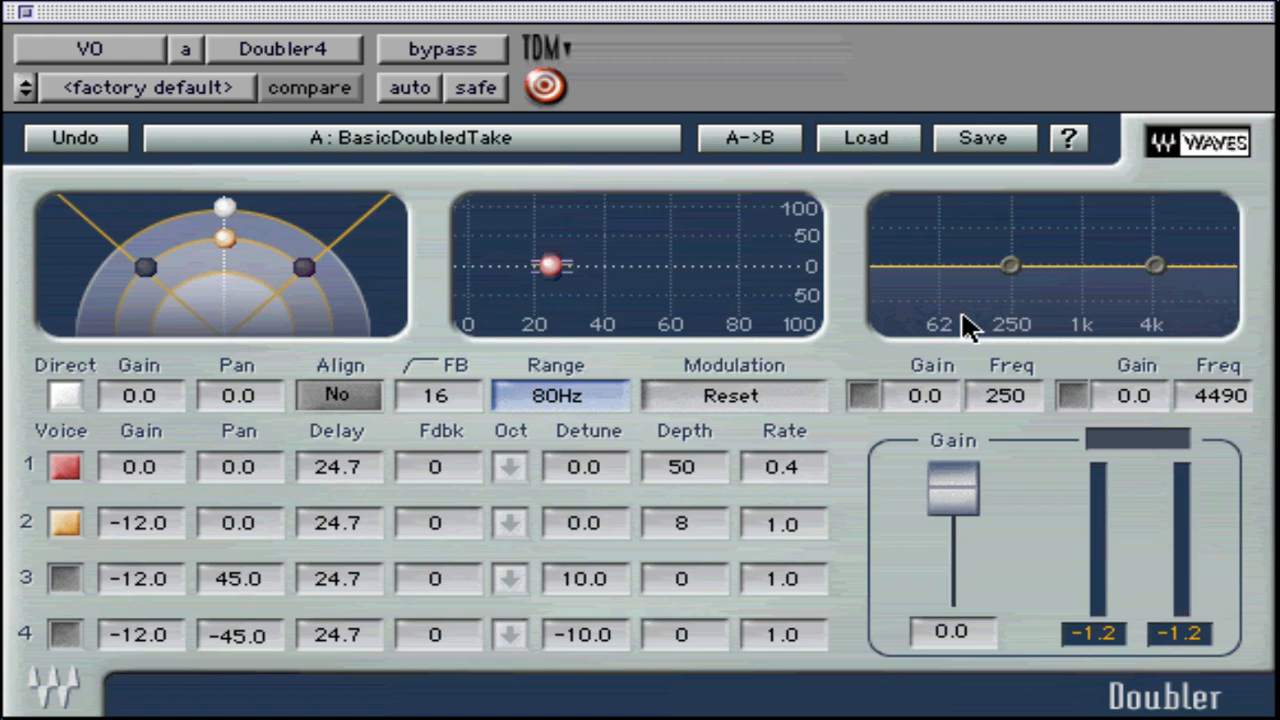
{"action": "left_click", "coordinate": [866, 395]}
{"action": "left_click", "coordinate": [1072, 396]}
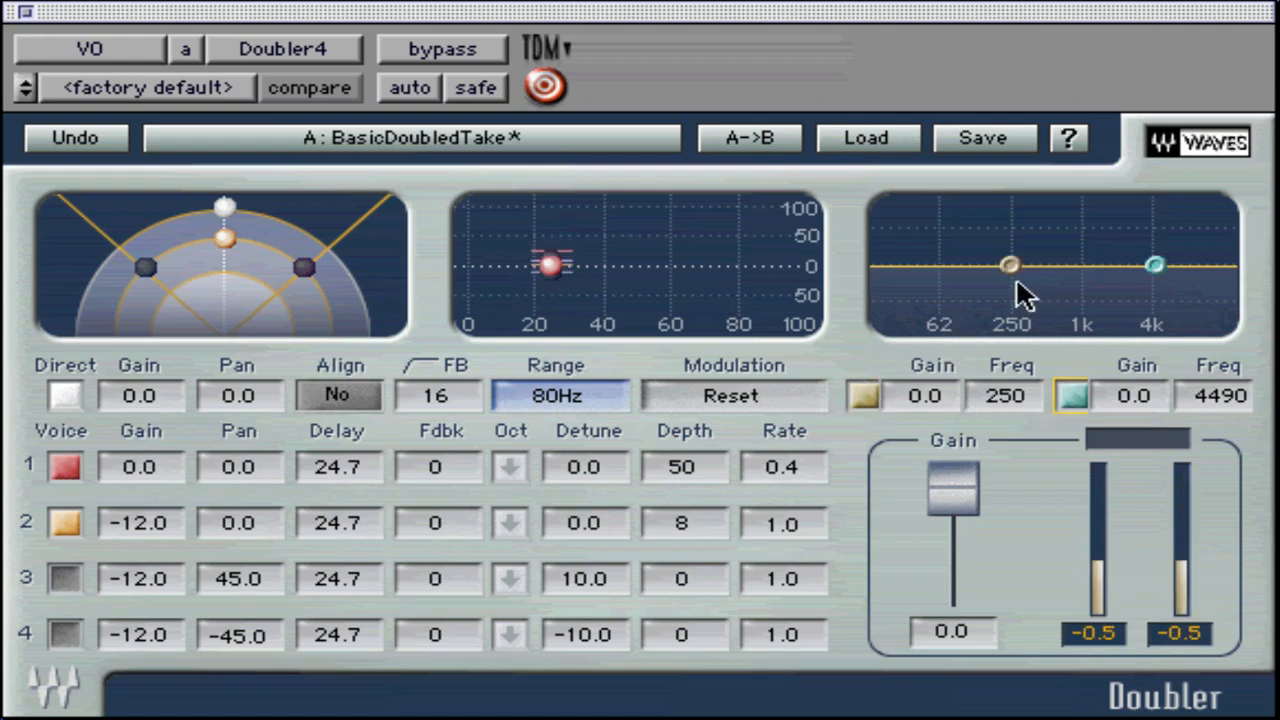
{"action": "left_click_drag", "start_coordinate": [1012, 268], "coordinate": [948, 279]}
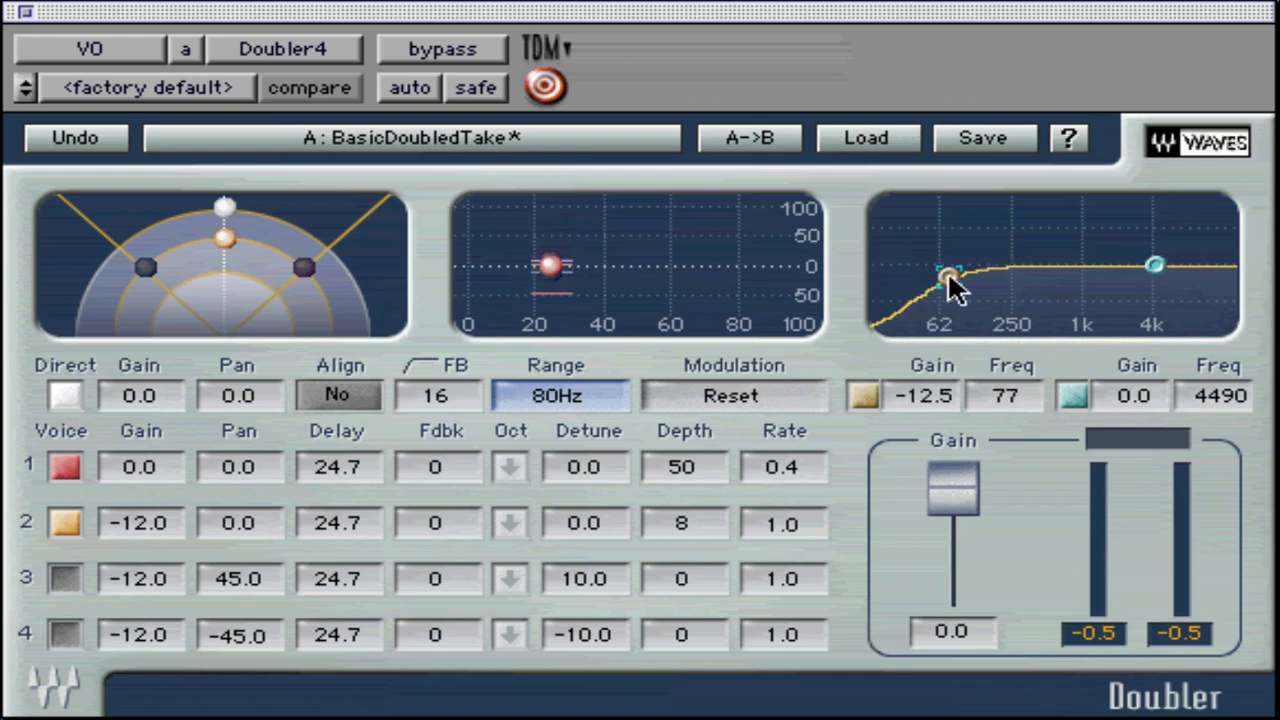
{"action": "left_click_drag", "start_coordinate": [1150, 264], "coordinate": [1187, 270]}
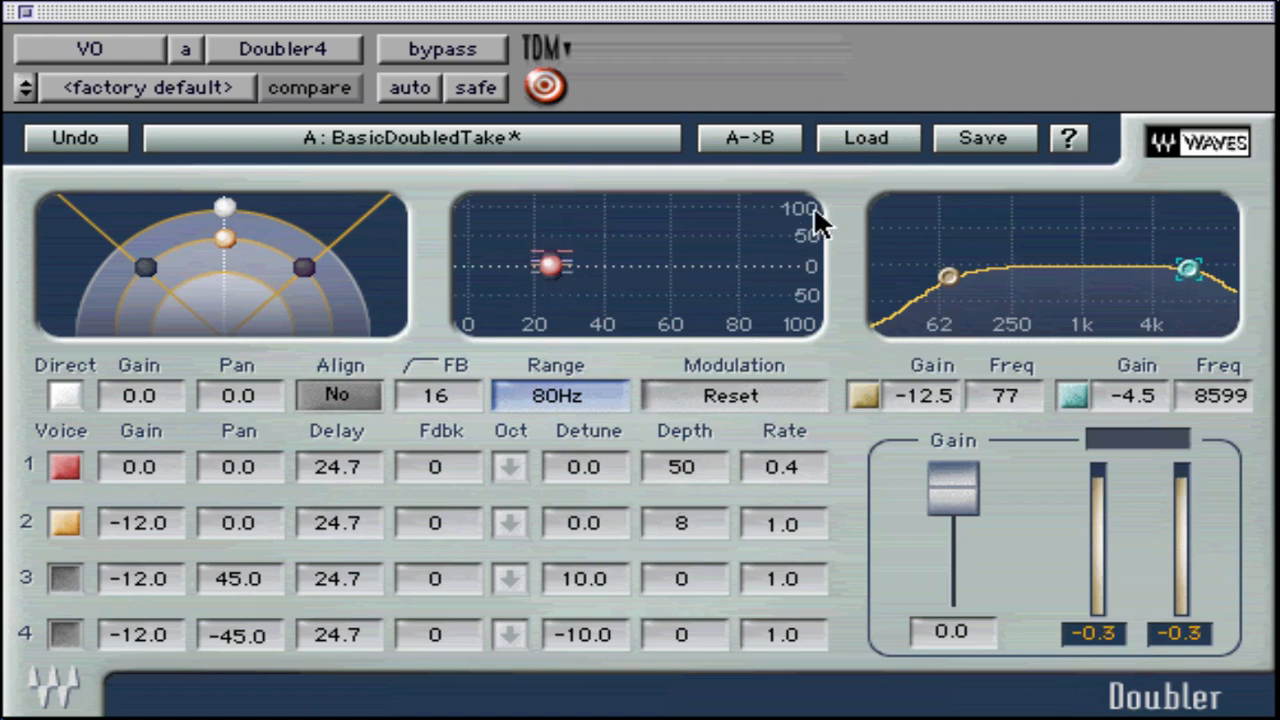
- Audition the SlapHappy factory preset, and switch to the Doubler4Voices preset
{"action": "left_click", "coordinate": [866, 145]}
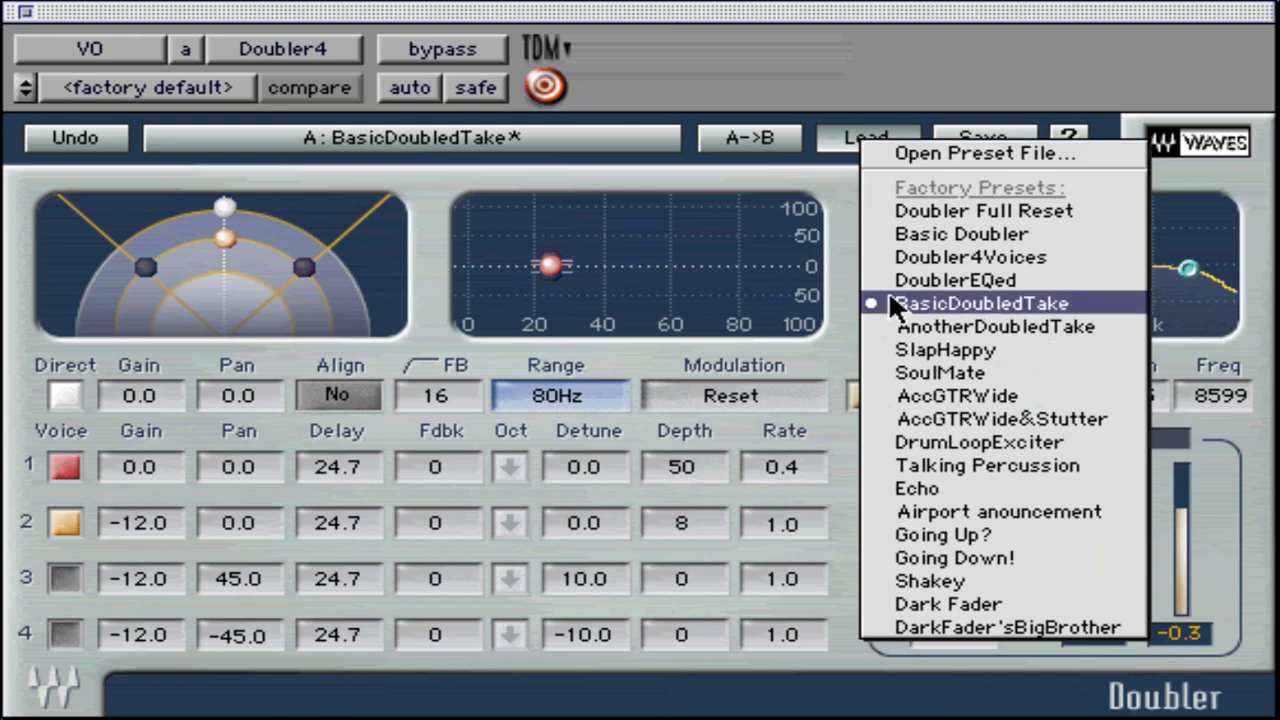
{"action": "left_click", "coordinate": [910, 349]}
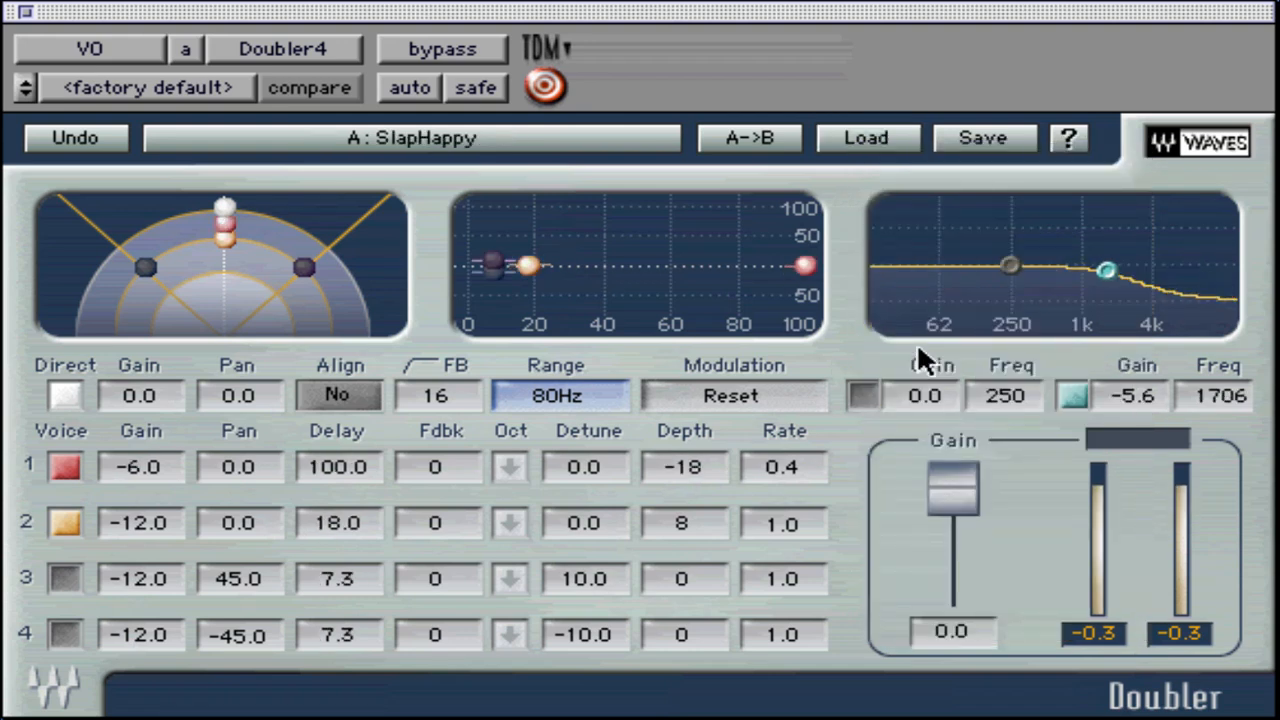
{"action": "left_click", "coordinate": [876, 145]}
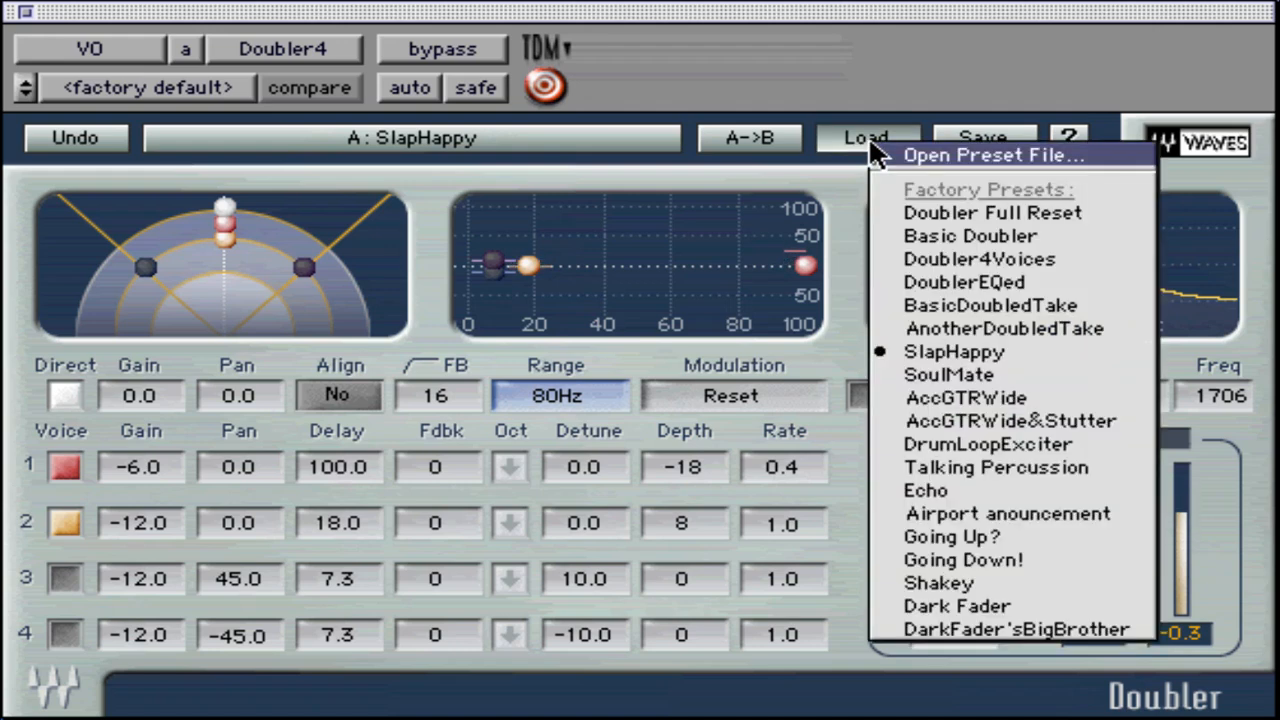
{"action": "left_click", "coordinate": [912, 260]}
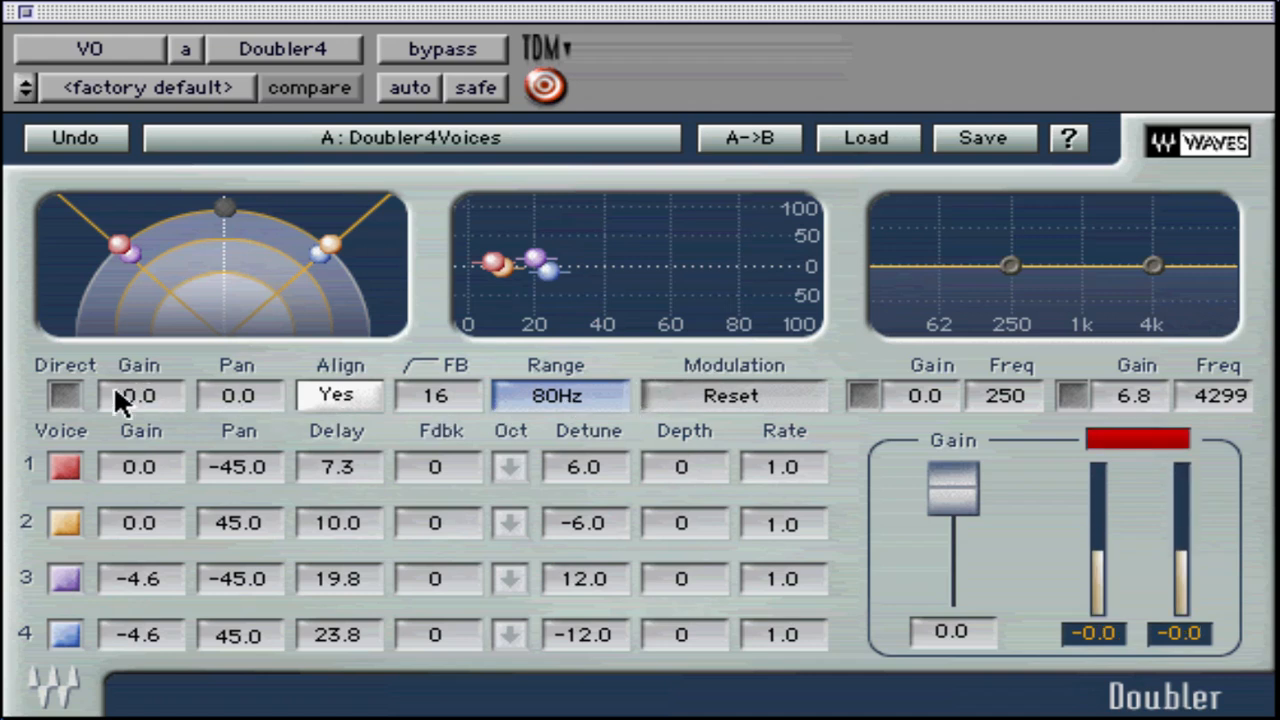
- Turn on the direct signal, set its pan to -1.2, and turn the direct signal off again
{"action": "left_click", "coordinate": [64, 396]}
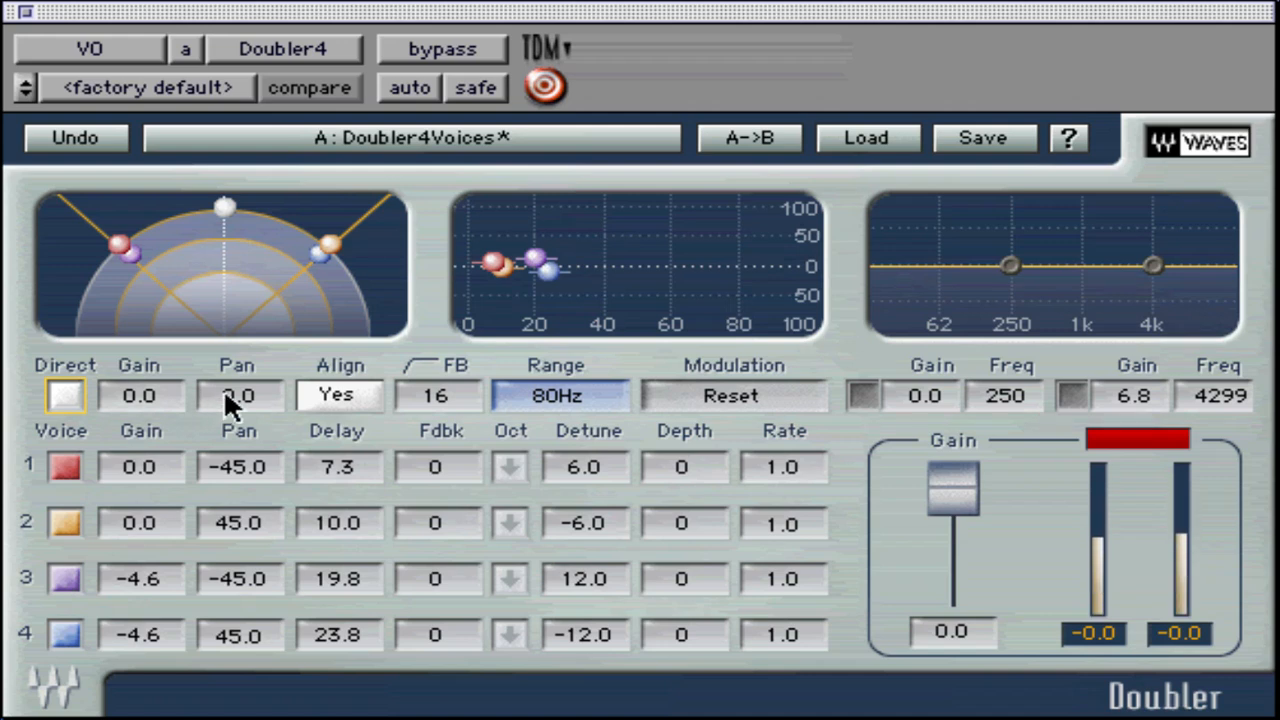
{"action": "mouse_move", "coordinate": [224, 395]}
{"action": "left_mouse_down"}
{"action": "mouse_move", "coordinate": [224, 351]}
{"action": "mouse_move", "coordinate": [224, 441]}
{"action": "mouse_move", "coordinate": [224, 350]}
{"action": "mouse_move", "coordinate": [224, 393]}
{"action": "left_mouse_up"}
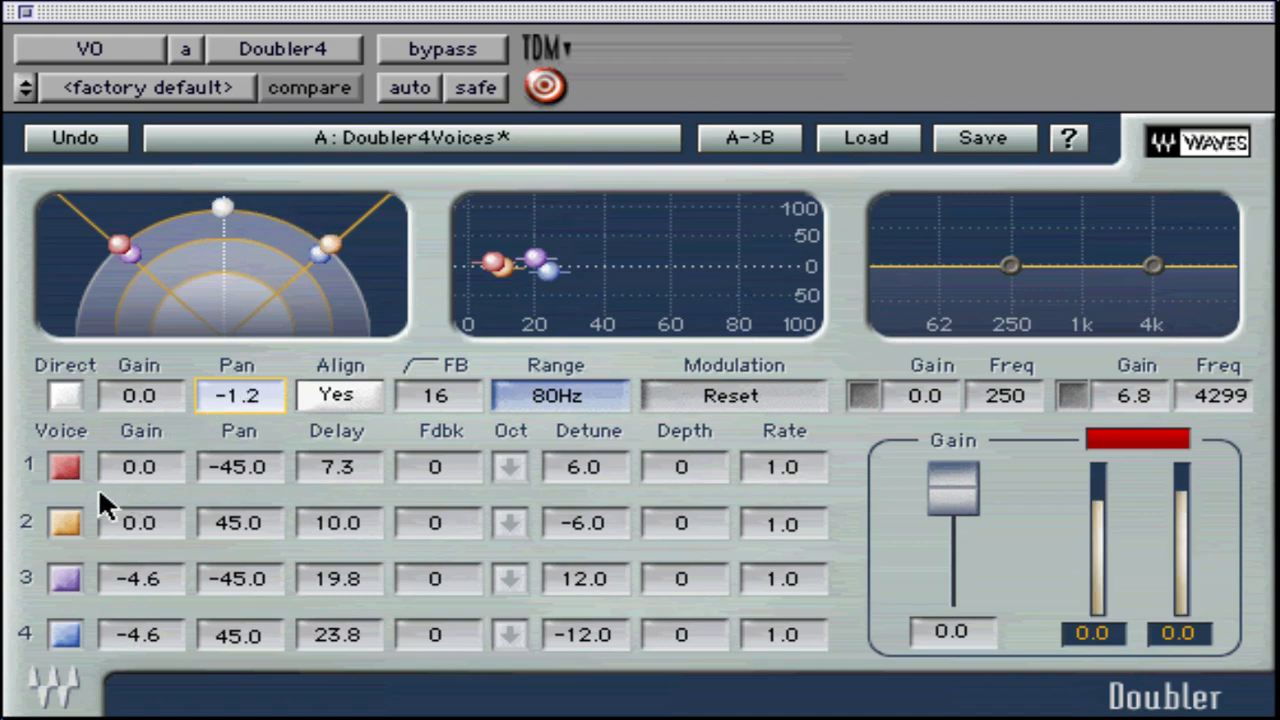
{"action": "left_click", "coordinate": [52, 392]}
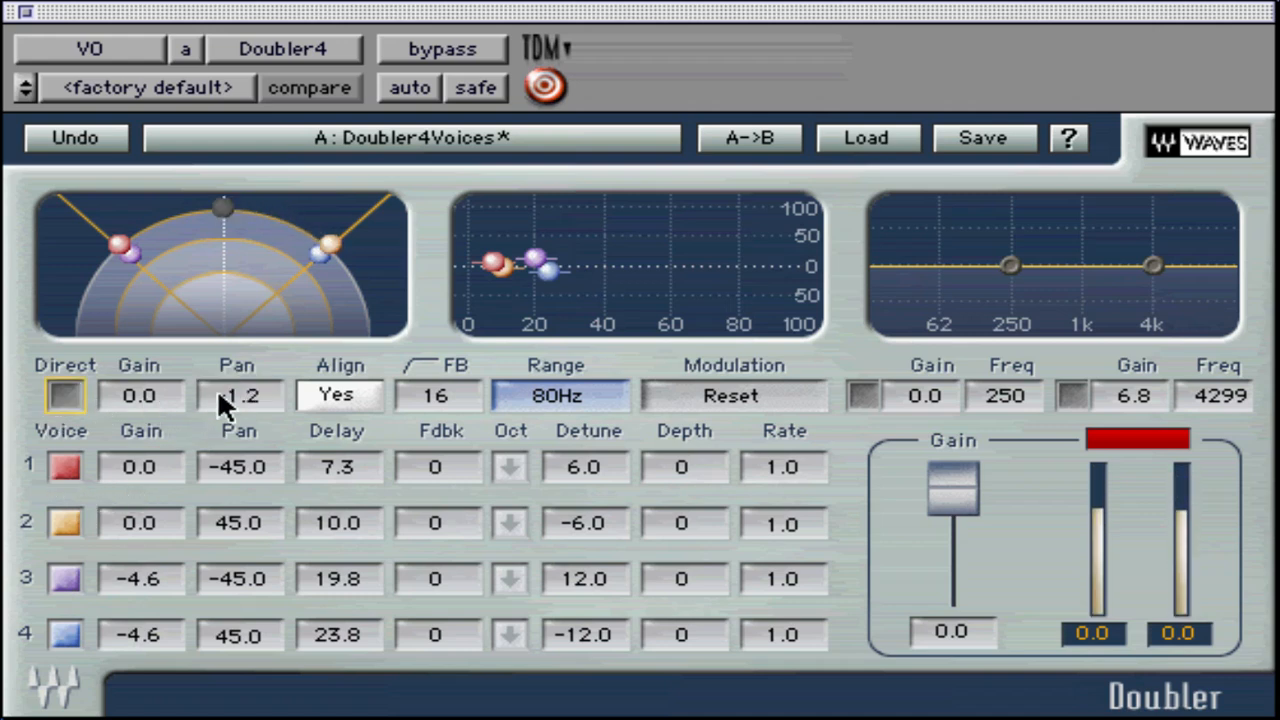
- Audition the Echo factory preset followed by the AccGTRWide&Stutter preset
{"action": "left_click", "coordinate": [859, 131]}
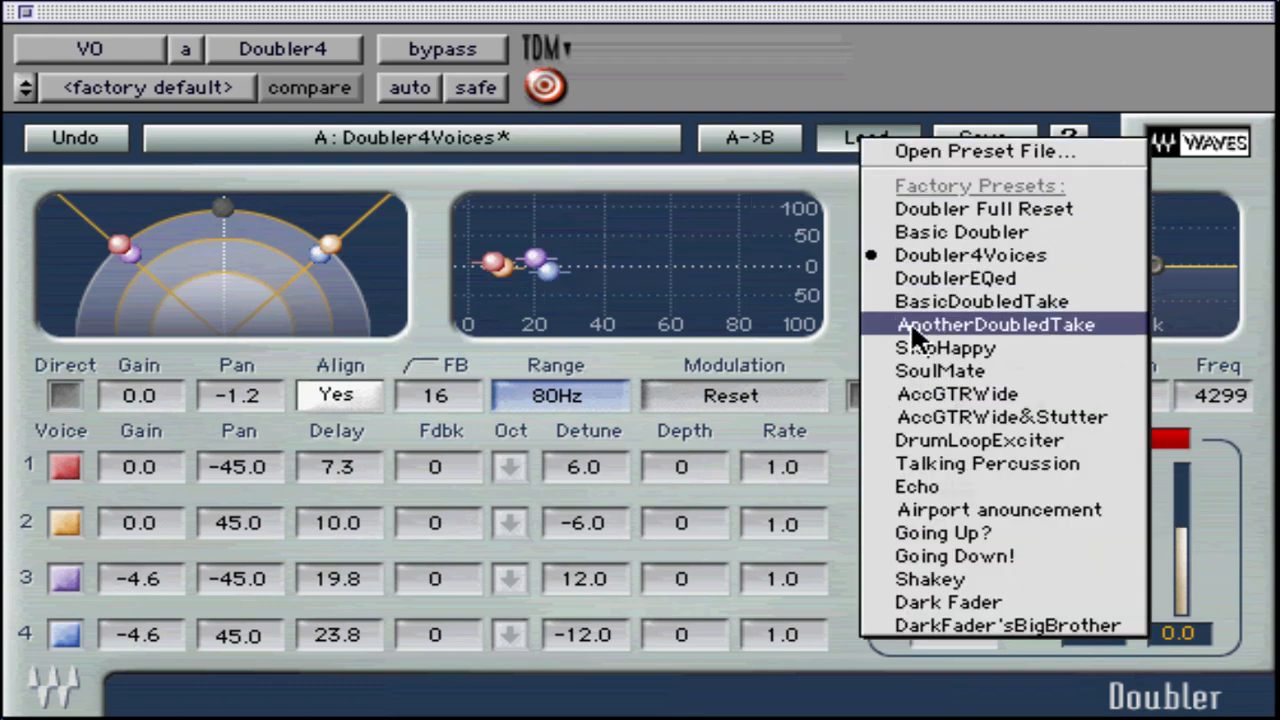
{"action": "left_click", "coordinate": [914, 486]}
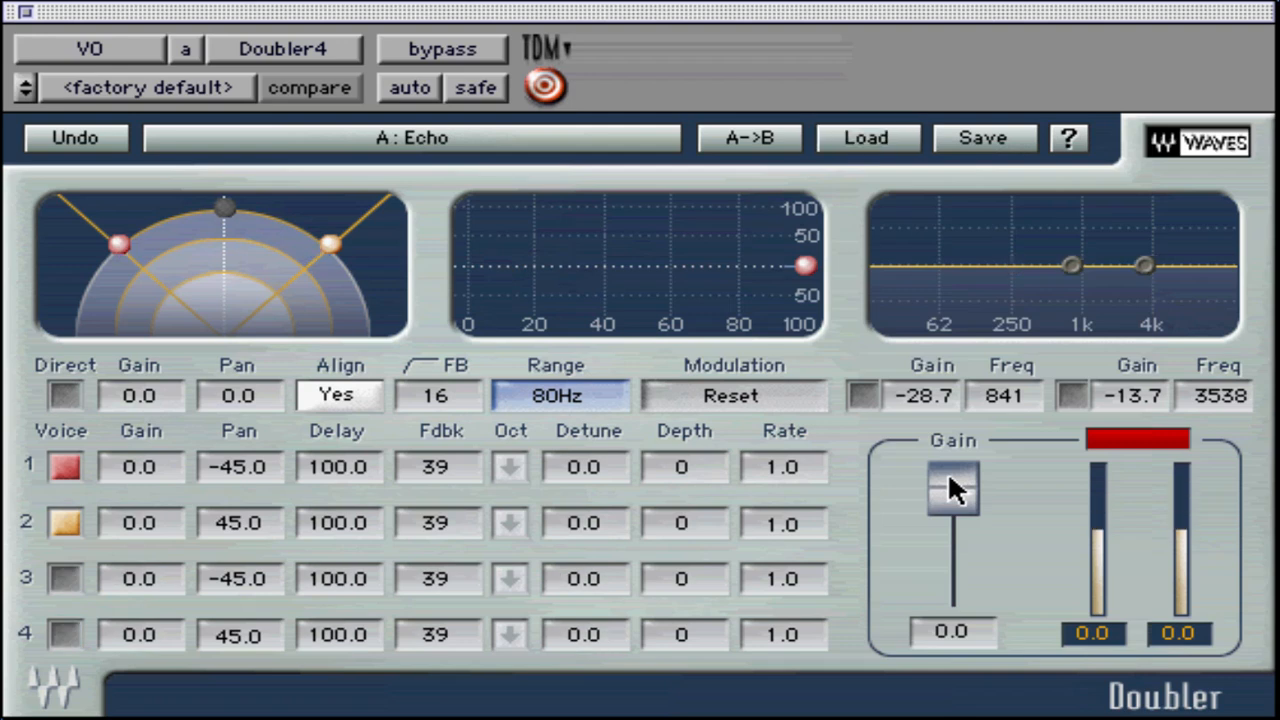
{"action": "left_click", "coordinate": [874, 137]}
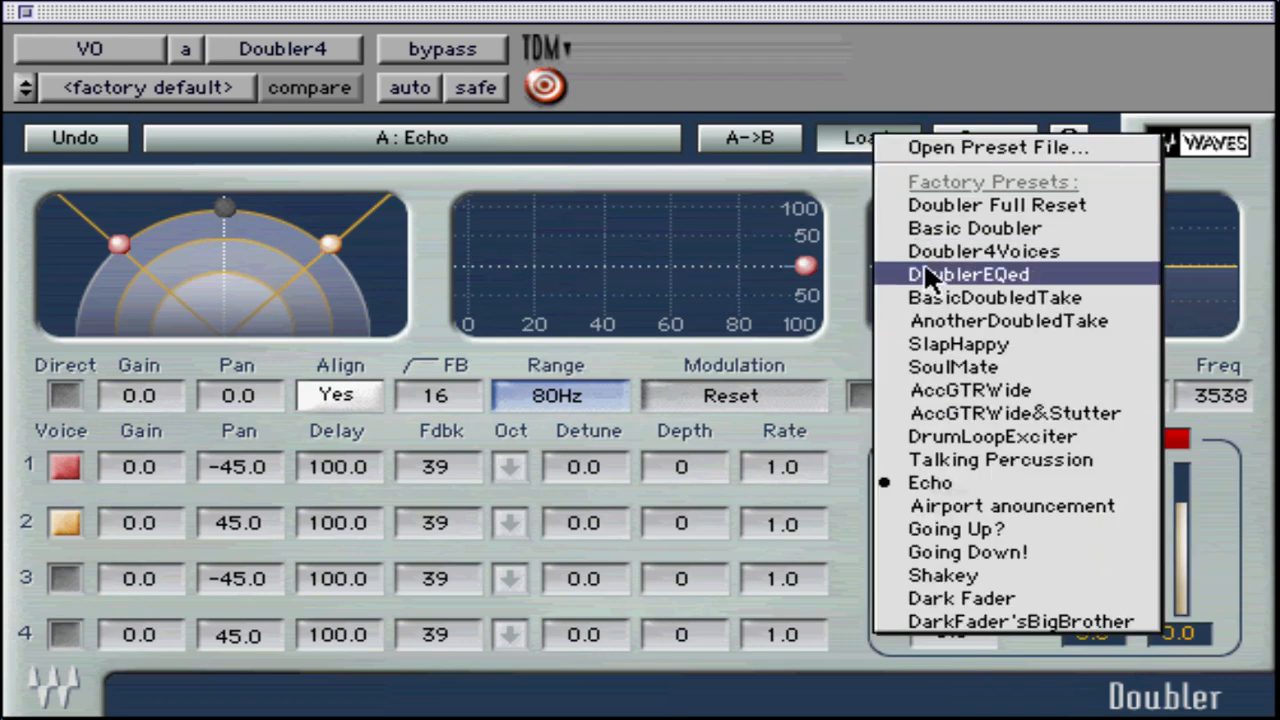
{"action": "left_click", "coordinate": [982, 408]}
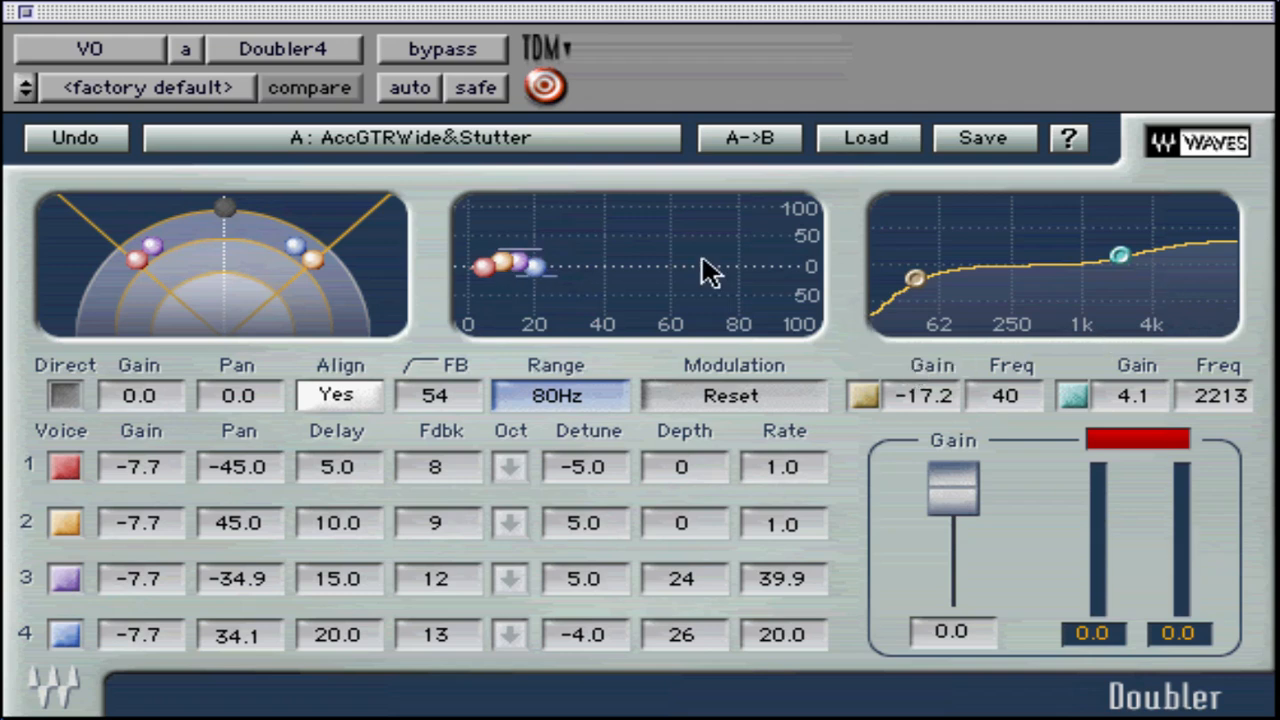
- Load the Doubler4Voices preset, lower the output gain to -5.7, and clear the clip indicator
{"action": "left_click", "coordinate": [862, 140]}
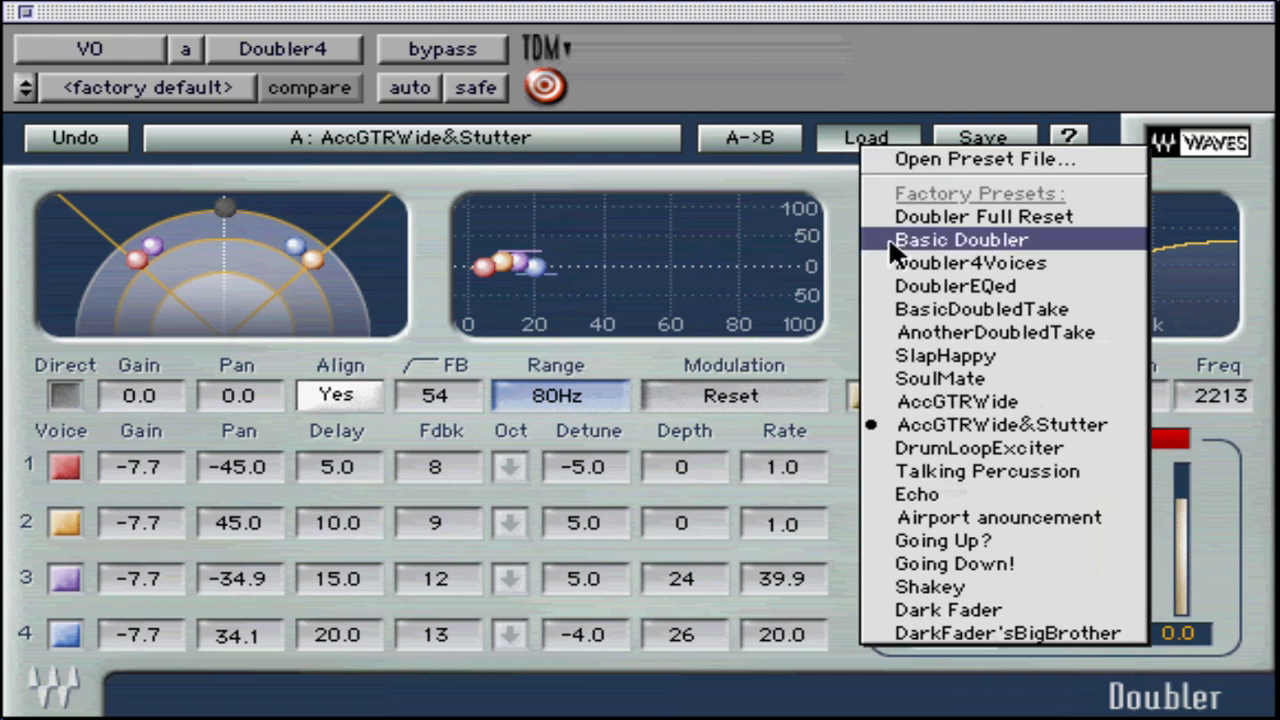
{"action": "left_click", "coordinate": [897, 261]}
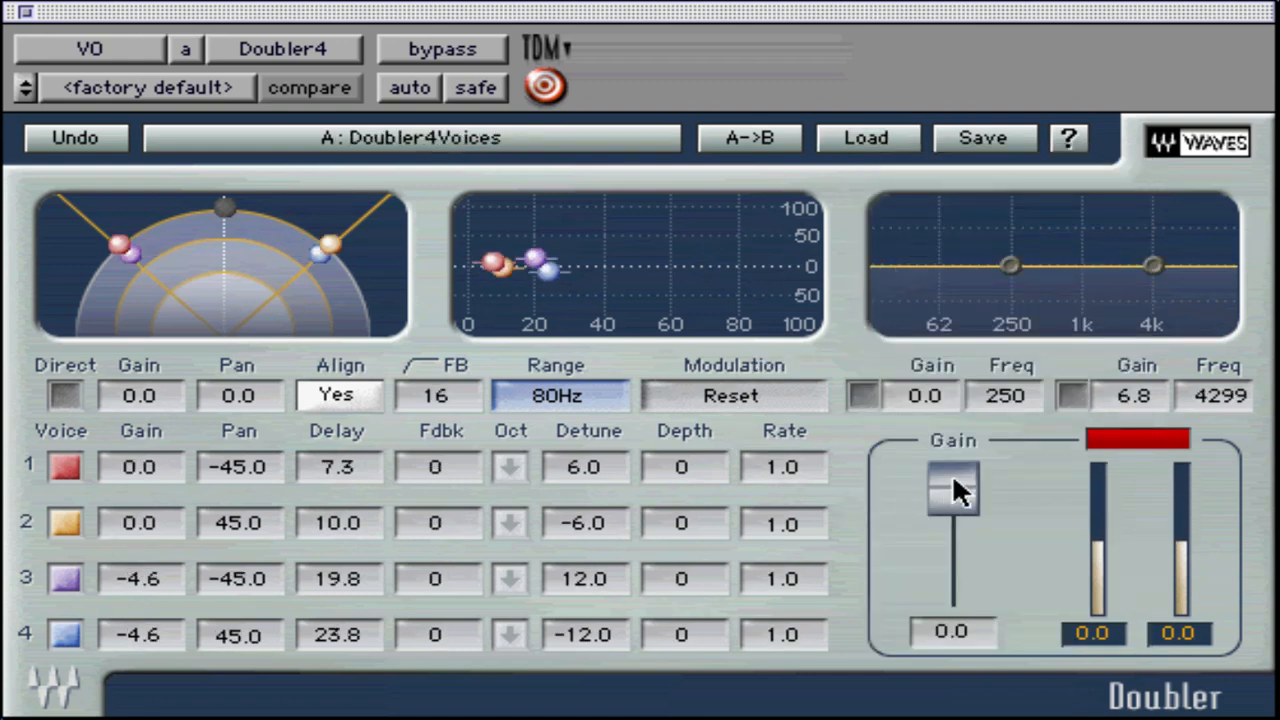
{"action": "left_click_drag", "start_coordinate": [967, 470], "coordinate": [980, 505]}
{"action": "left_click", "coordinate": [1143, 437]}
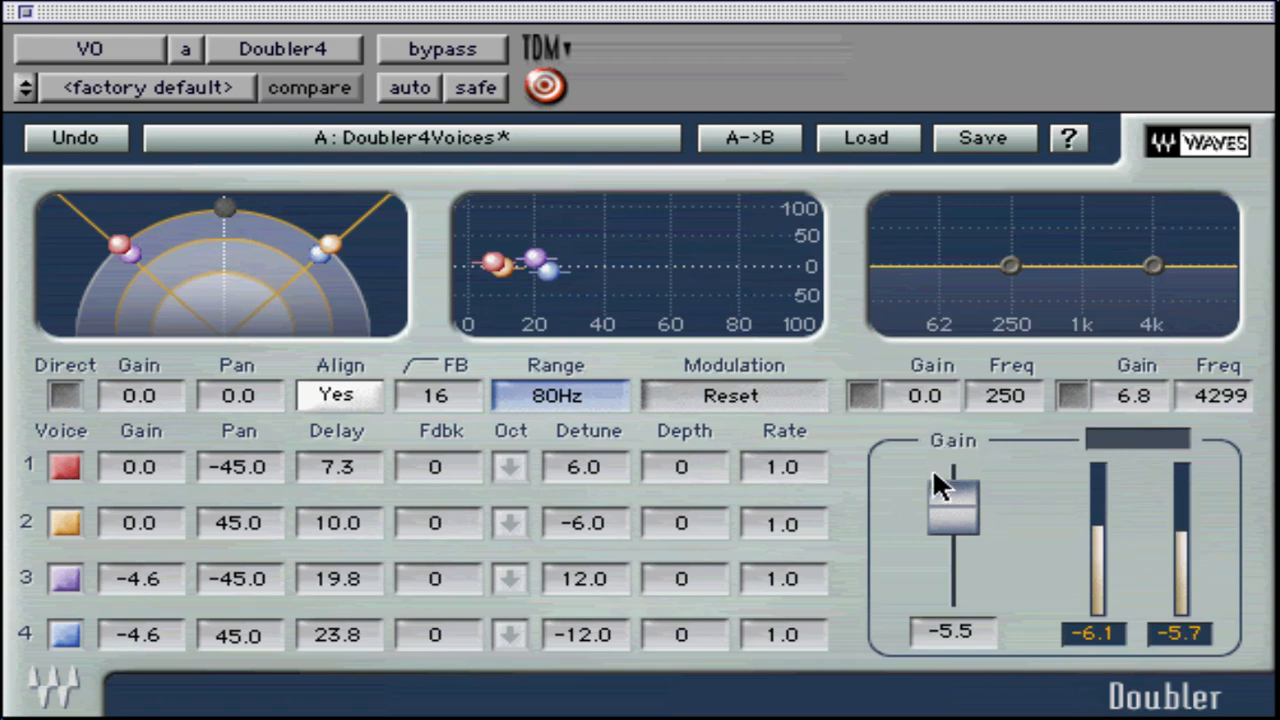
{"action": "left_click_drag", "start_coordinate": [937, 485], "coordinate": [937, 487]}
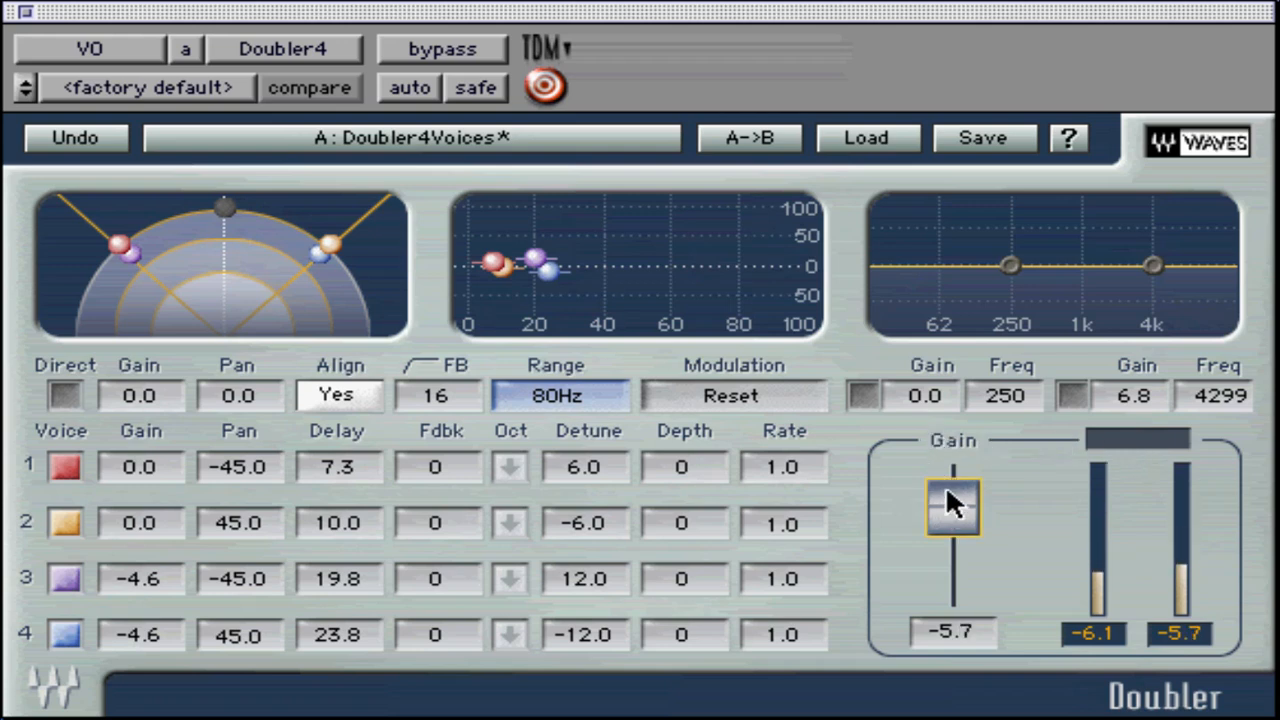